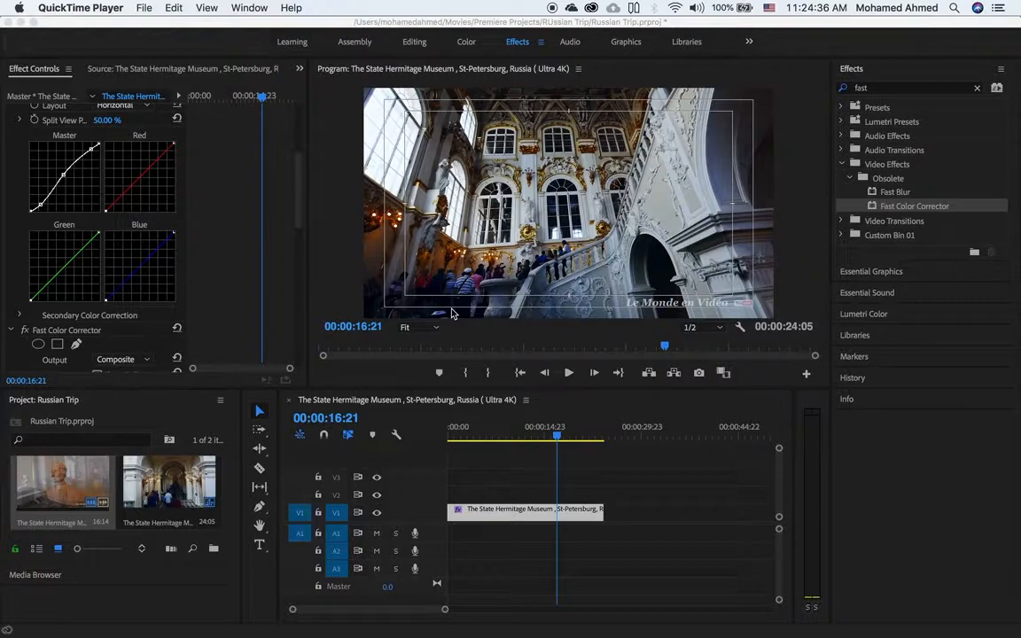
Step: Draw a closed freeform opacity mask around the dark crowd area in the frame's lower-left corner of the museum clip
{"action": "left_click", "coordinate": [301, 205]}
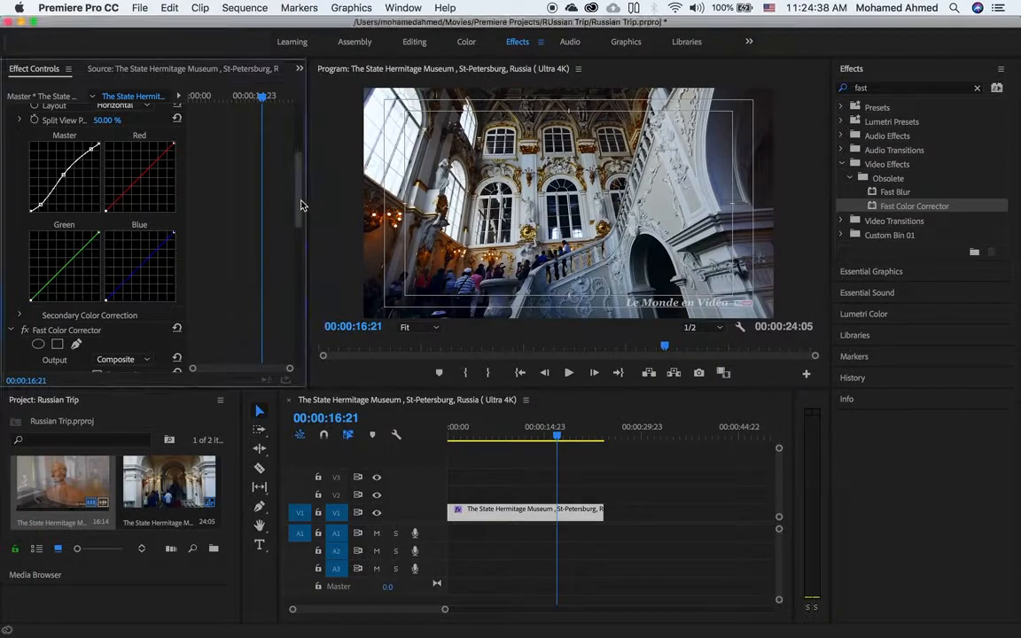
{"action": "scroll", "coordinate": [293, 127], "scroll_direction": "up", "scroll_amount": 5}
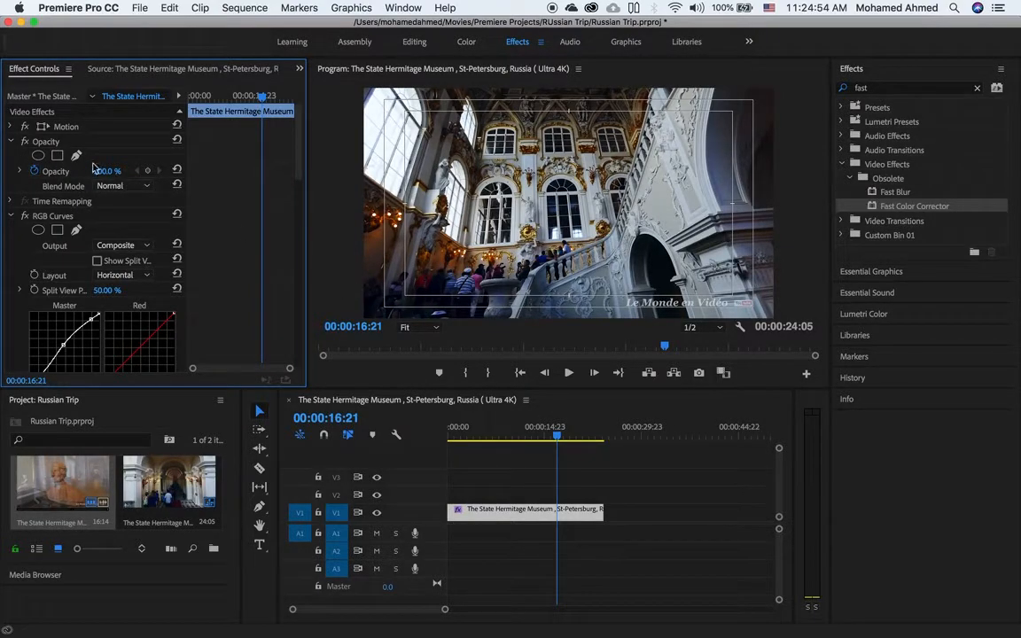
{"action": "left_click", "coordinate": [57, 156]}
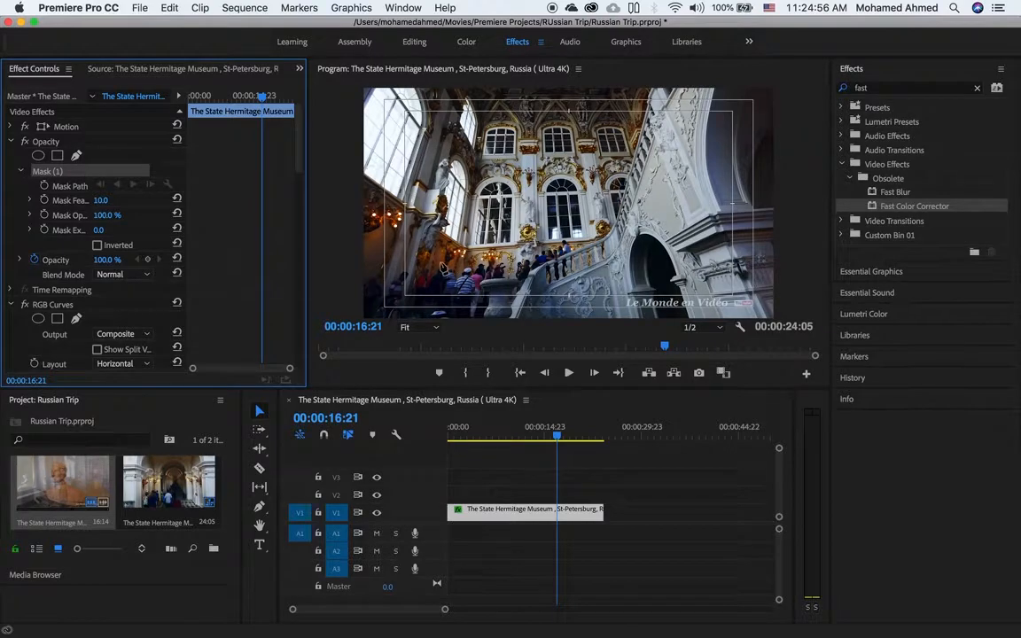
{"action": "left_click", "coordinate": [400, 238]}
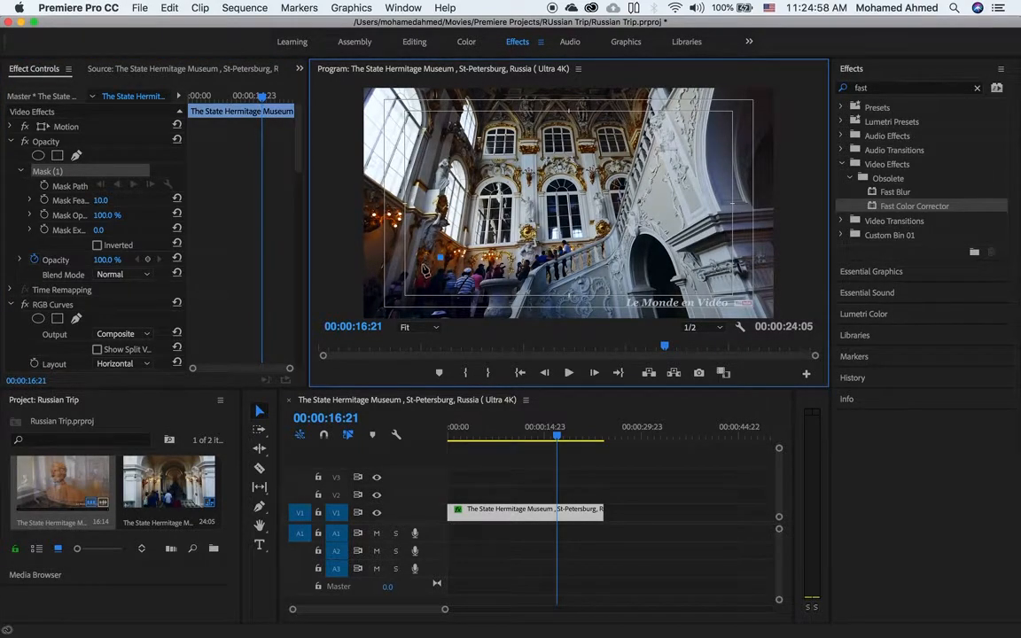
{"action": "left_click", "coordinate": [416, 268]}
{"action": "left_click", "coordinate": [398, 280]}
{"action": "left_click", "coordinate": [386, 292]}
{"action": "left_click", "coordinate": [374, 272]}
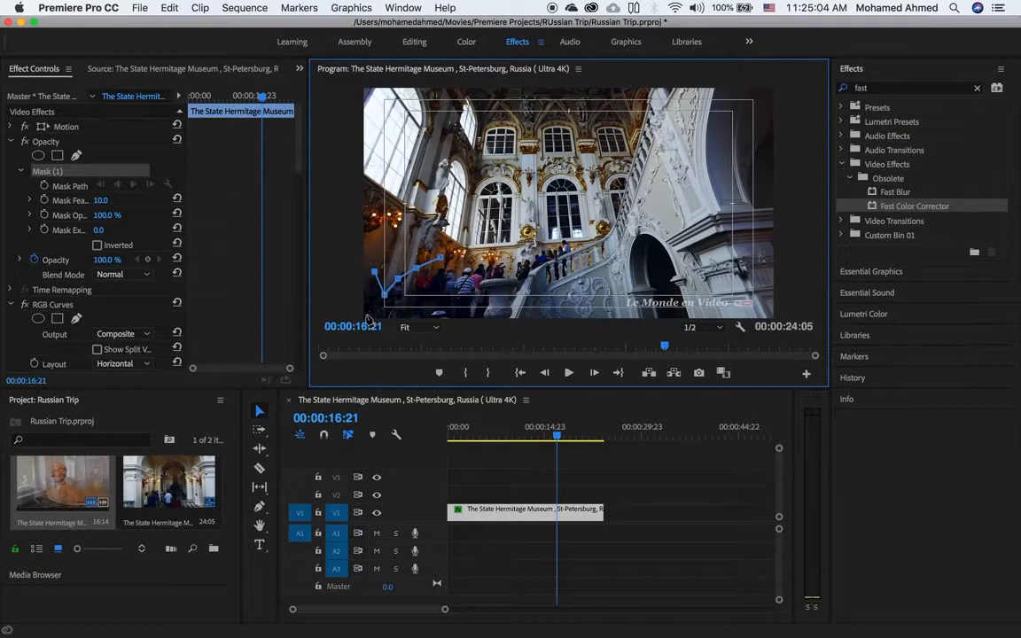
{"action": "left_click", "coordinate": [367, 315]}
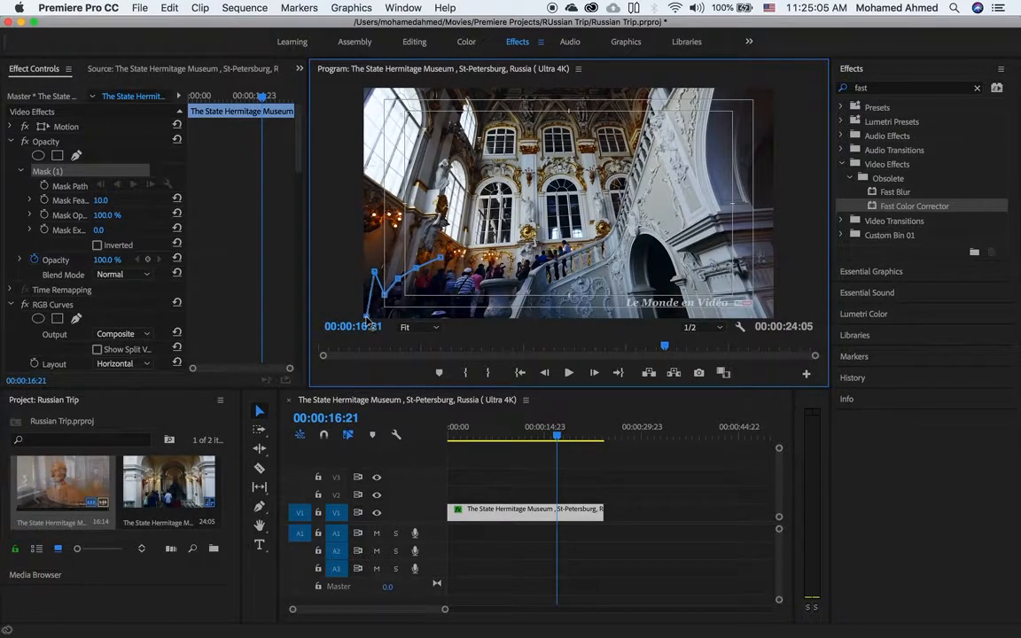
{"action": "left_click", "coordinate": [472, 316]}
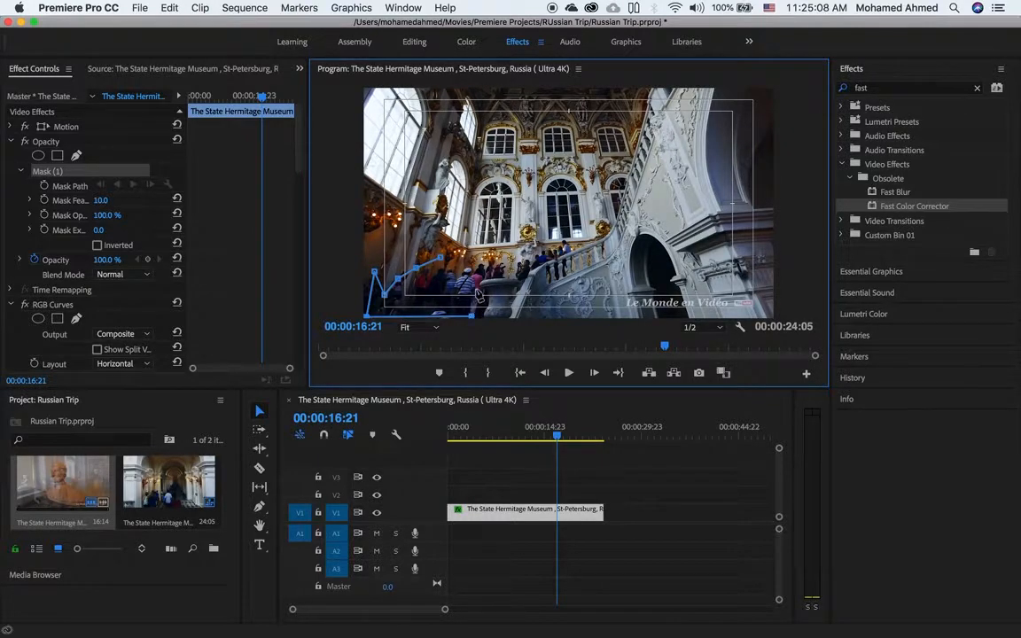
{"action": "left_click_drag", "start_coordinate": [490, 285], "coordinate": [489, 272]}
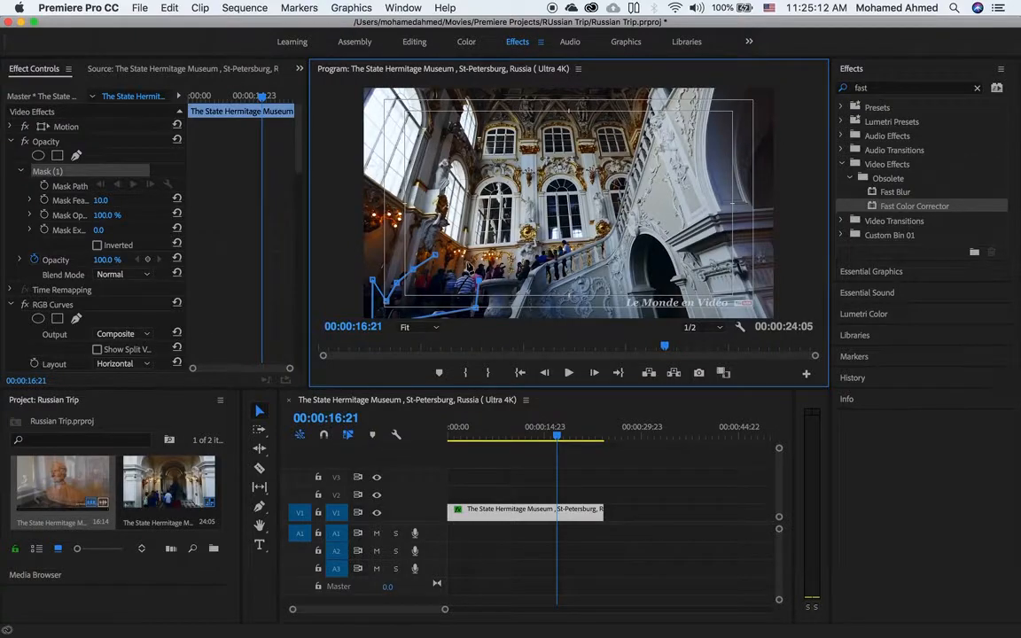
{"action": "left_click", "coordinate": [436, 255]}
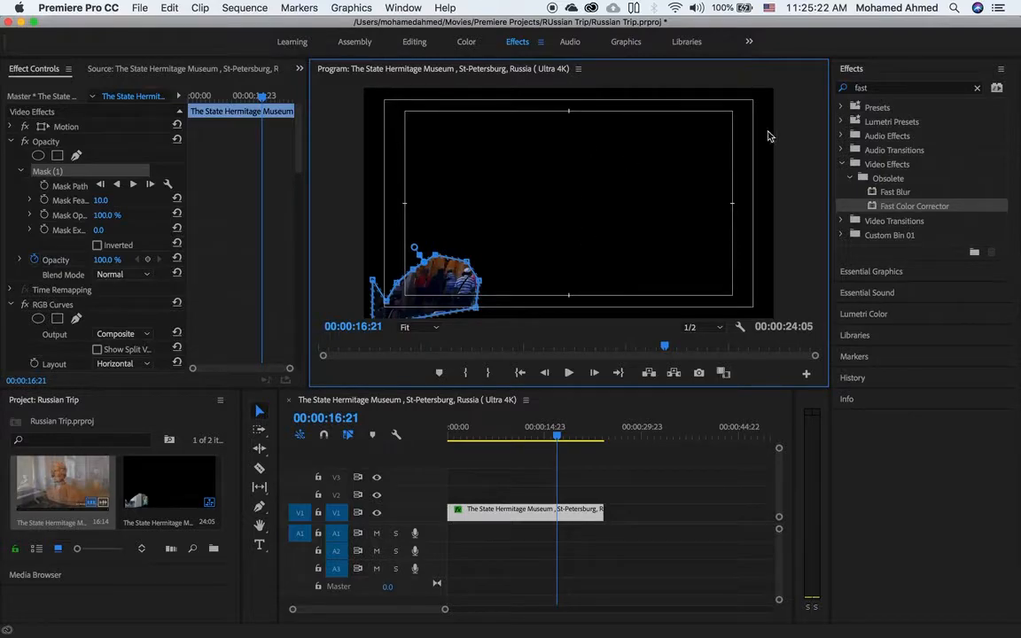
Step: Open the Lumetri Scopes and place their floating window beside the masked area of the preview
{"action": "left_click", "coordinate": [351, 8]}
{"action": "mouse_move", "coordinate": [404, 7]}
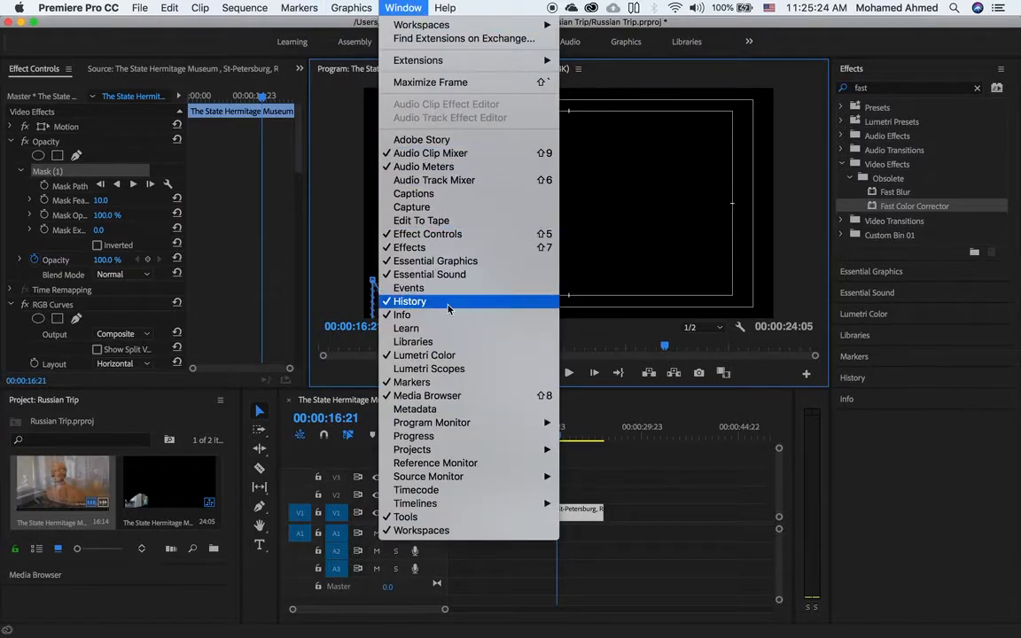
{"action": "left_click", "coordinate": [460, 376]}
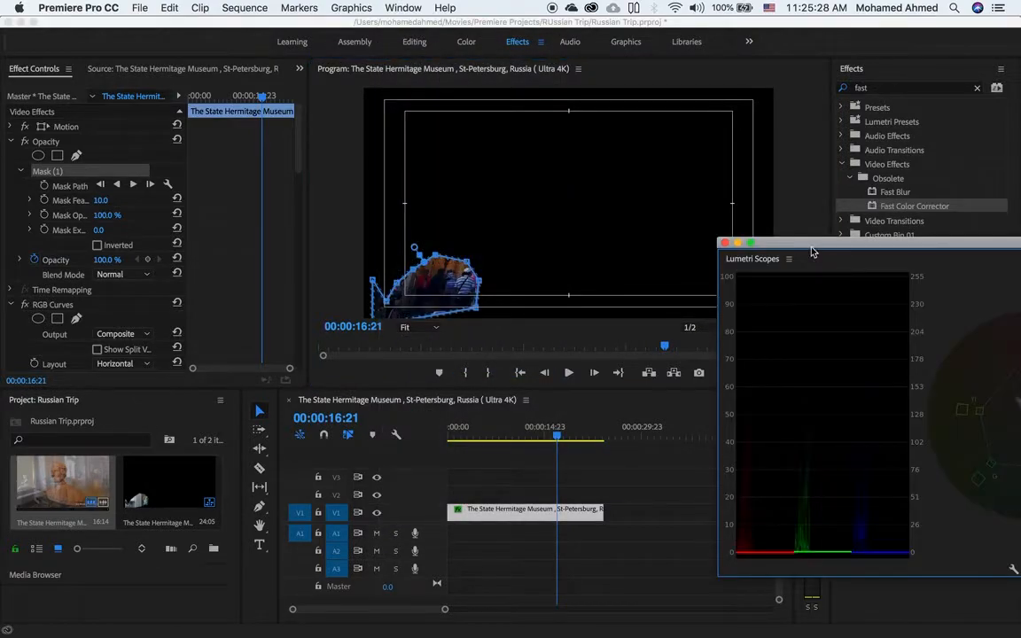
{"action": "left_click_drag", "start_coordinate": [812, 253], "coordinate": [712, 212]}
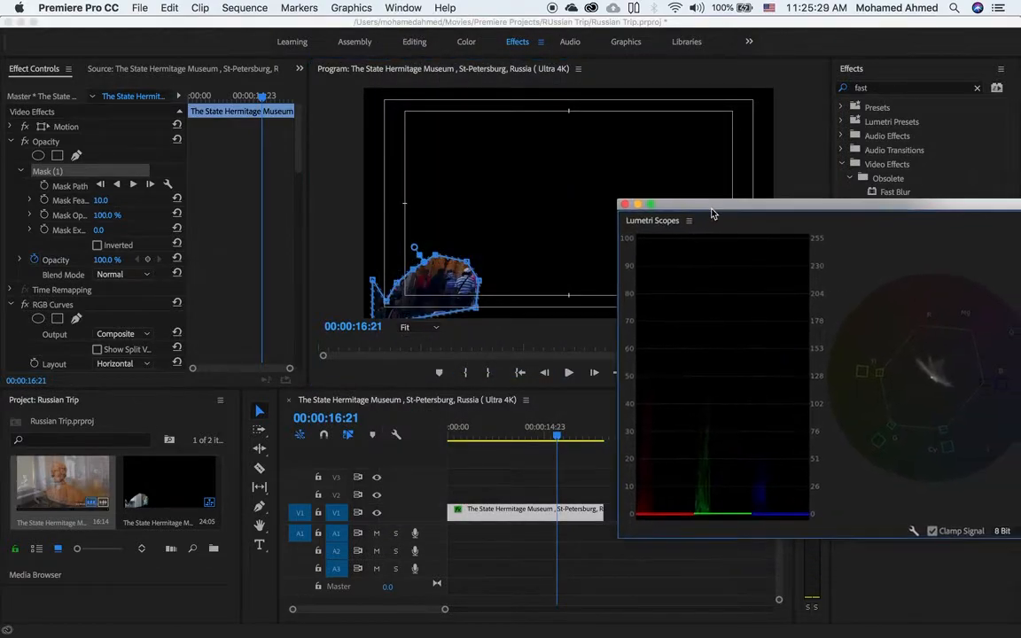
Step: Review the scope's Parade Type options and examine the RGB parade and vectorscope for the masked shadows
{"action": "right_click", "coordinate": [857, 248]}
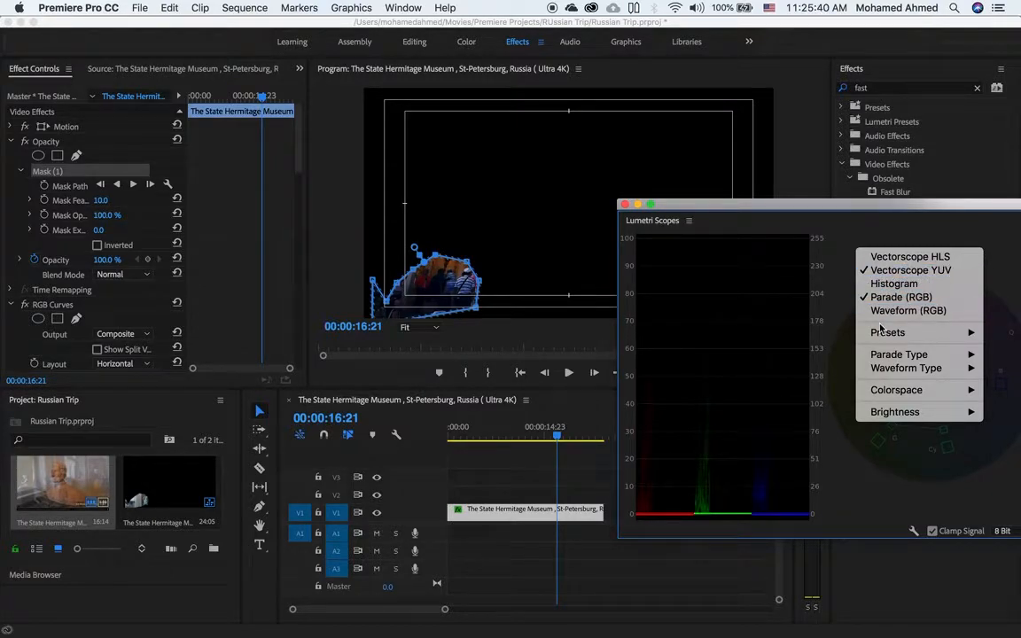
{"action": "mouse_move", "coordinate": [874, 355]}
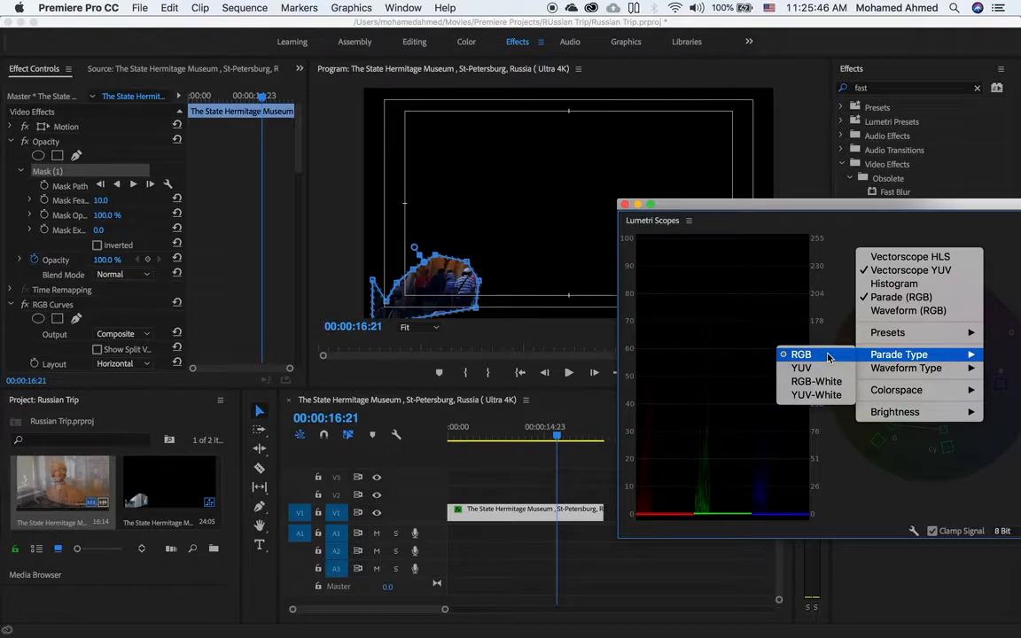
{"action": "left_click", "coordinate": [847, 280]}
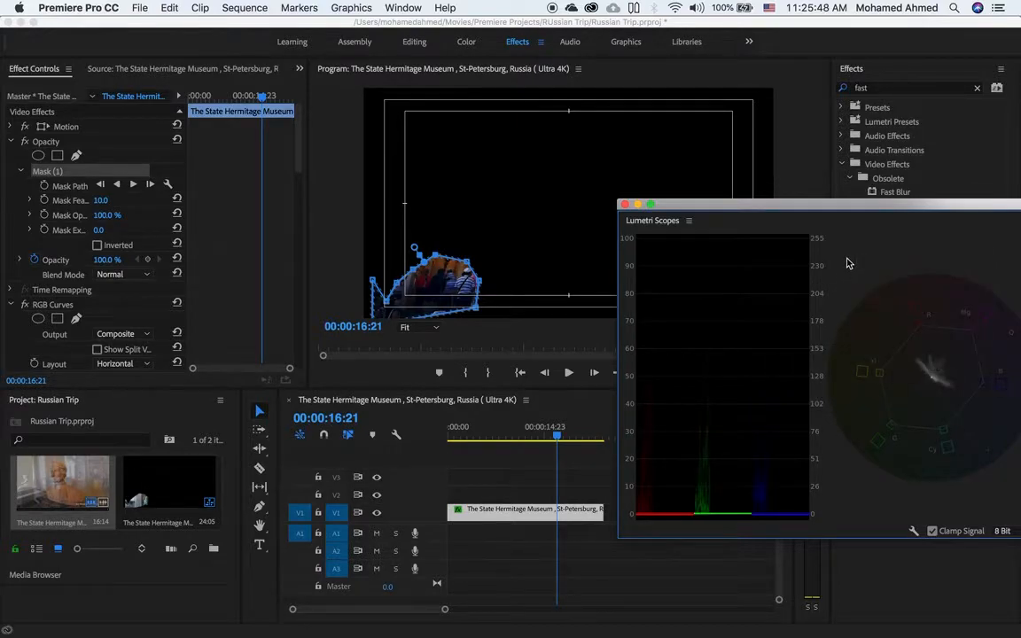
{"action": "left_click_drag", "start_coordinate": [783, 213], "coordinate": [834, 199]}
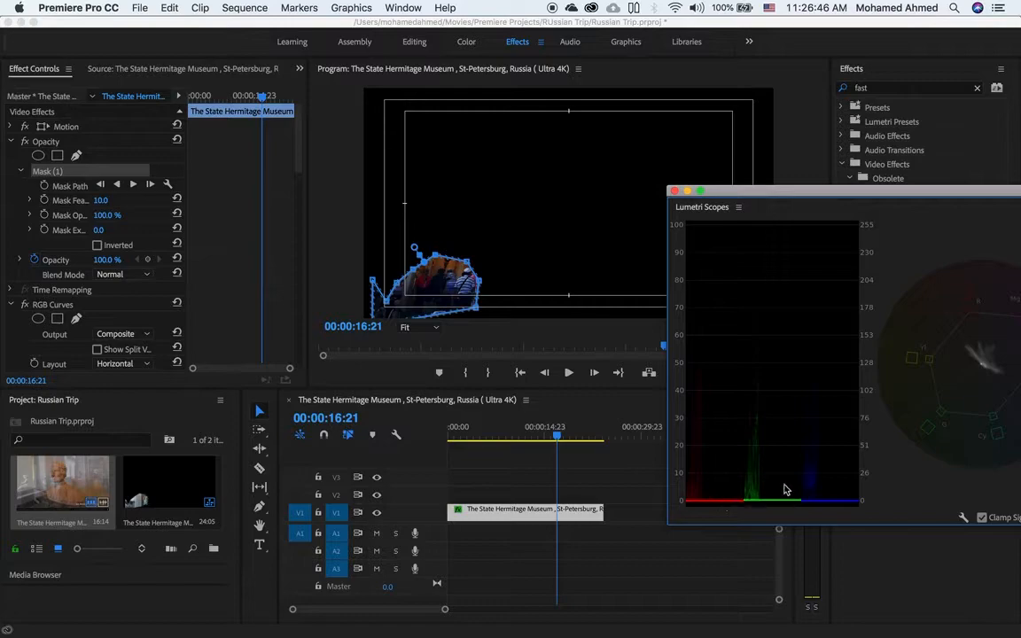
{"action": "left_click_drag", "start_coordinate": [890, 192], "coordinate": [769, 199]}
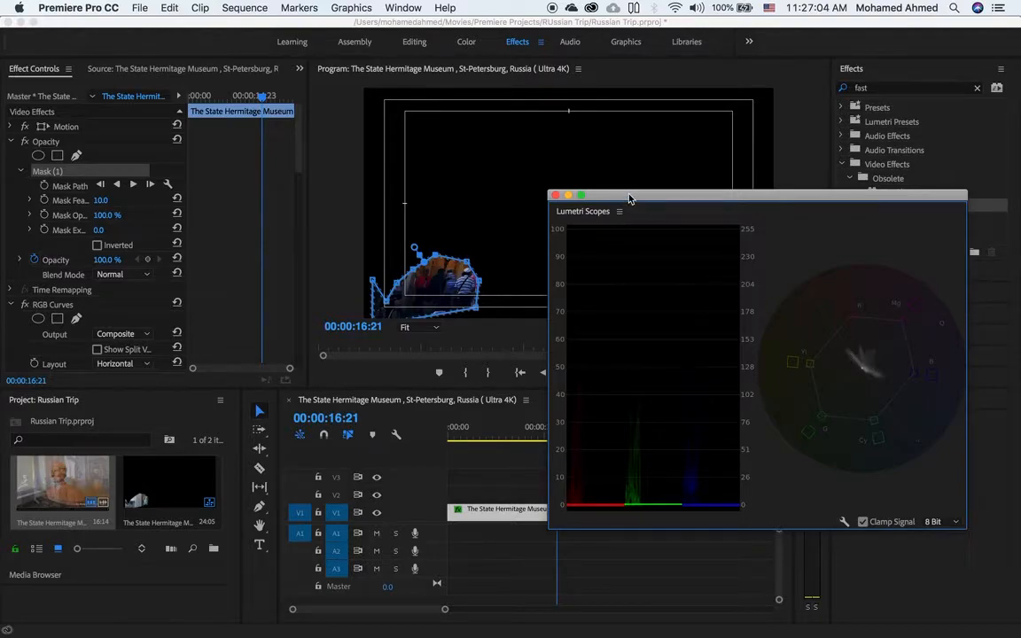
{"action": "left_click_drag", "start_coordinate": [629, 198], "coordinate": [697, 188]}
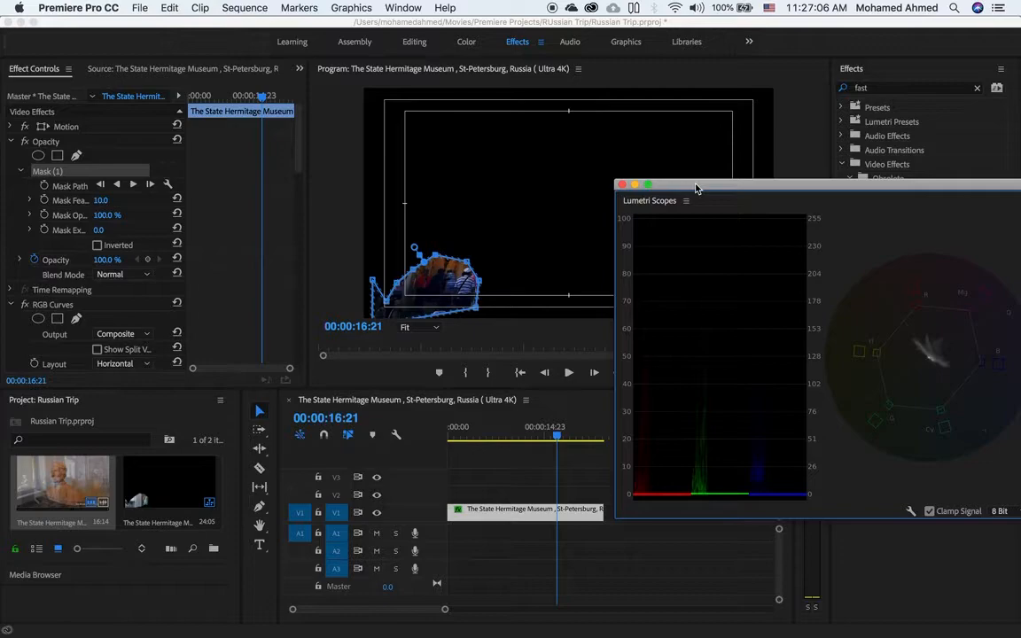
Step: Set the split-view layout of the RGB Curves effect to Vertical
{"action": "scroll", "coordinate": [256, 267], "scroll_direction": "down", "scroll_amount": 10}
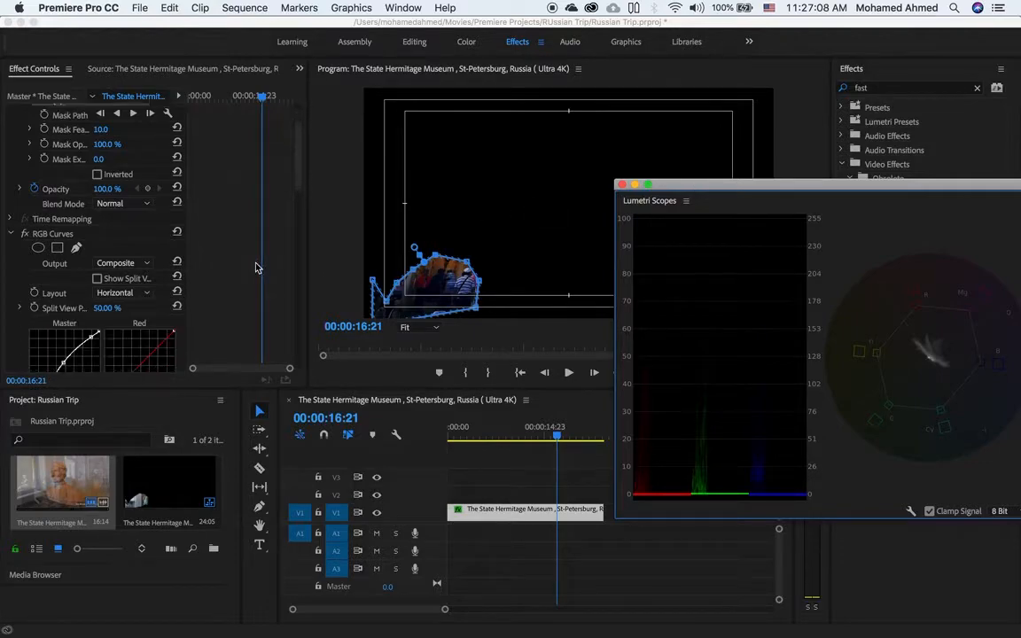
{"action": "scroll", "coordinate": [255, 267], "scroll_direction": "down", "scroll_amount": 2}
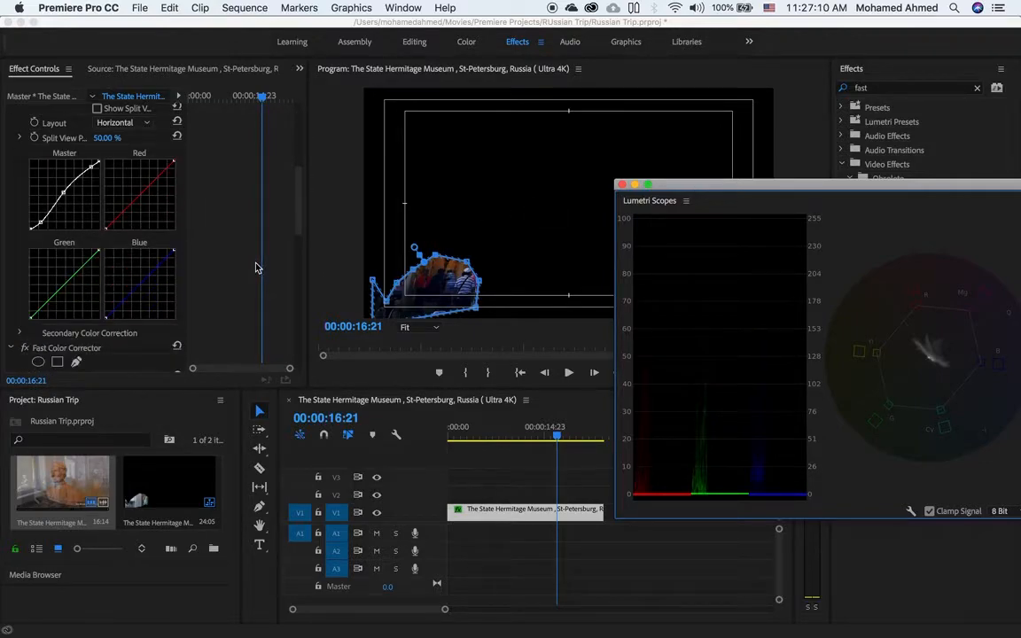
{"action": "scroll", "coordinate": [231, 223], "scroll_direction": "up", "scroll_amount": 10}
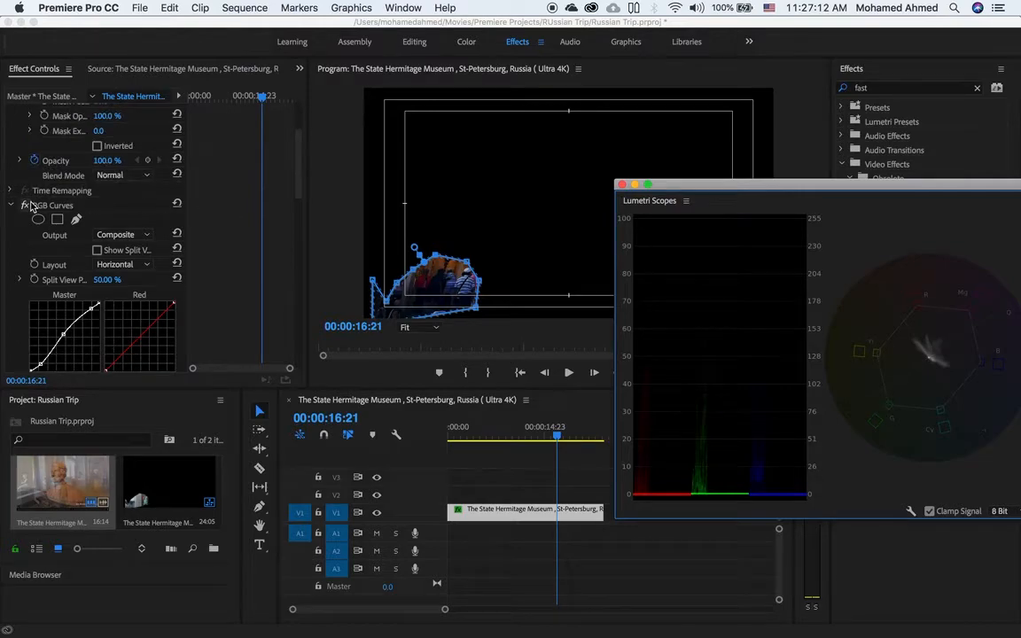
{"action": "left_click", "coordinate": [146, 264]}
{"action": "left_click", "coordinate": [149, 263]}
Step: Add a shadow point to each of the Red, Blue and Green curves and pull it slightly below the diagonal
{"action": "scroll", "coordinate": [221, 315], "scroll_direction": "down", "scroll_amount": 10}
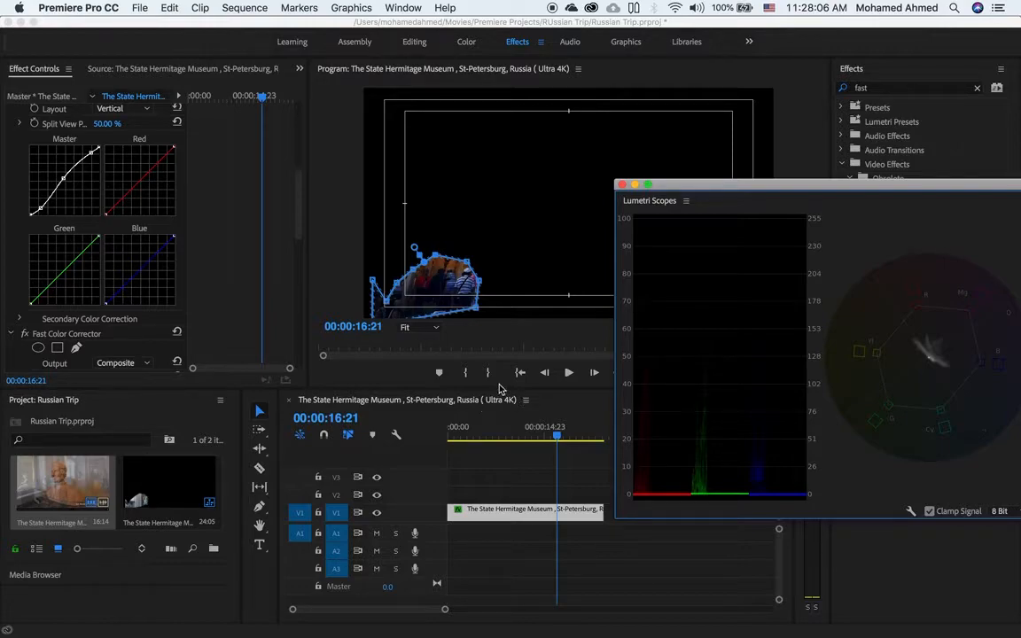
{"action": "left_click", "coordinate": [114, 207]}
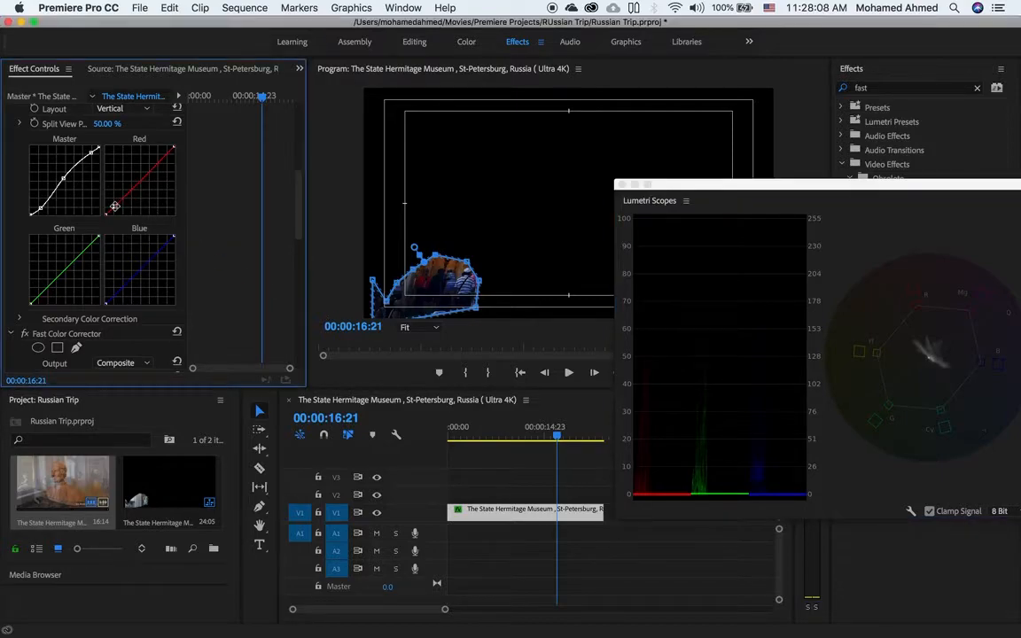
{"action": "mouse_move", "coordinate": [114, 206]}
{"action": "left_mouse_down"}
{"action": "mouse_move", "coordinate": [105, 185]}
{"action": "mouse_move", "coordinate": [113, 204]}
{"action": "left_mouse_up"}
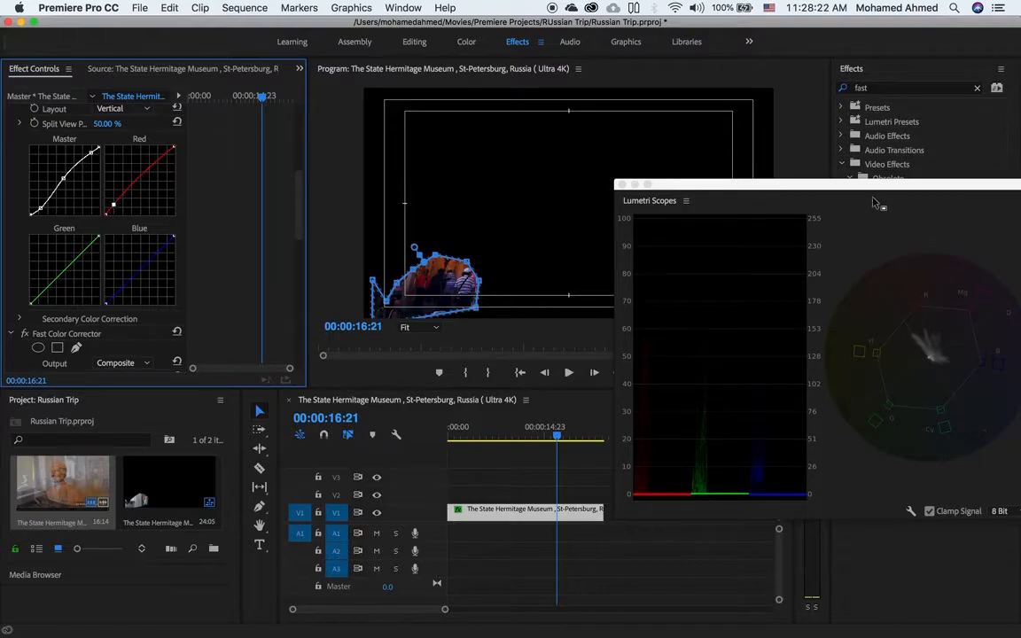
{"action": "left_click_drag", "start_coordinate": [861, 188], "coordinate": [781, 138]}
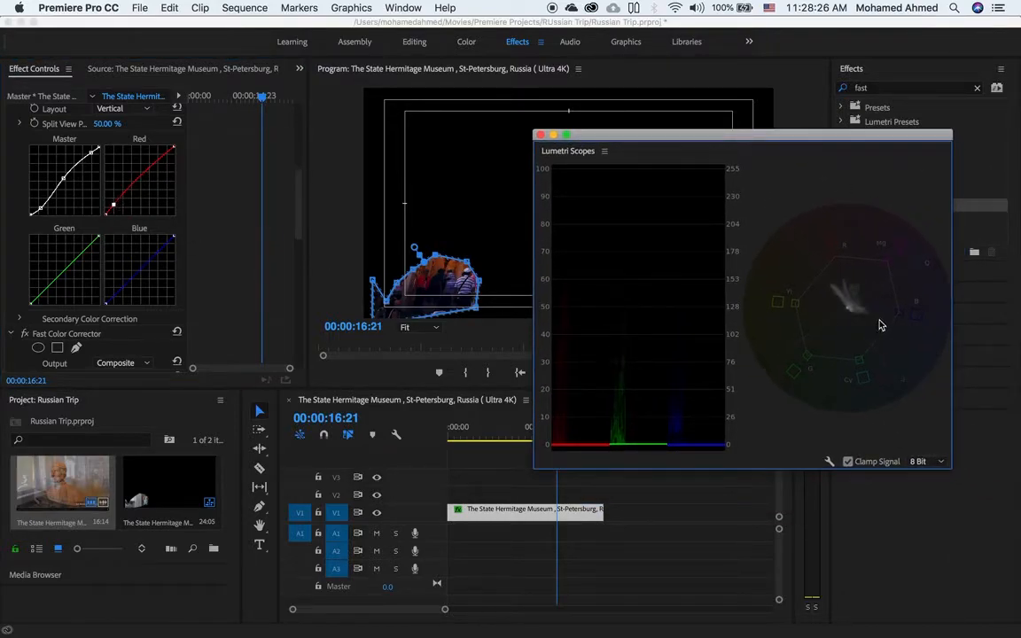
{"action": "left_click_drag", "start_coordinate": [114, 205], "coordinate": [114, 208]}
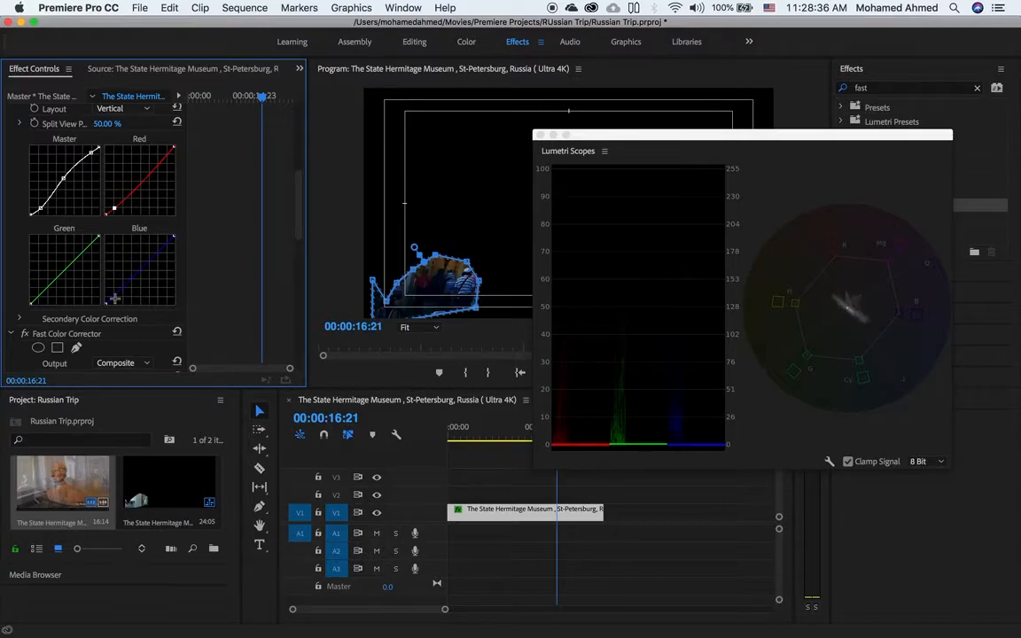
{"action": "left_click_drag", "start_coordinate": [114, 298], "coordinate": [117, 300]}
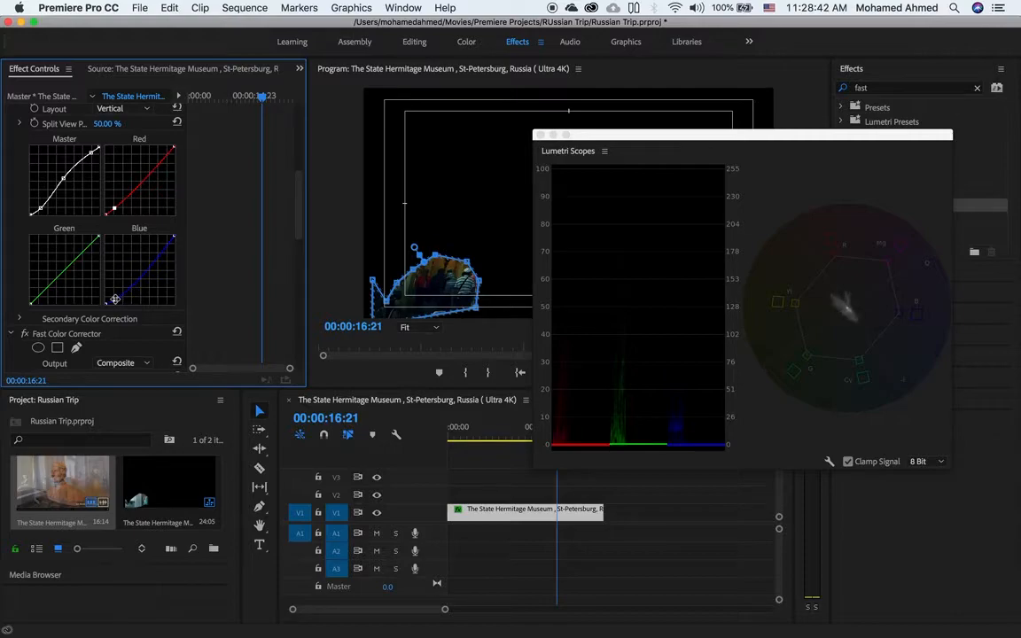
{"action": "left_click_drag", "start_coordinate": [37, 297], "coordinate": [37, 299]}
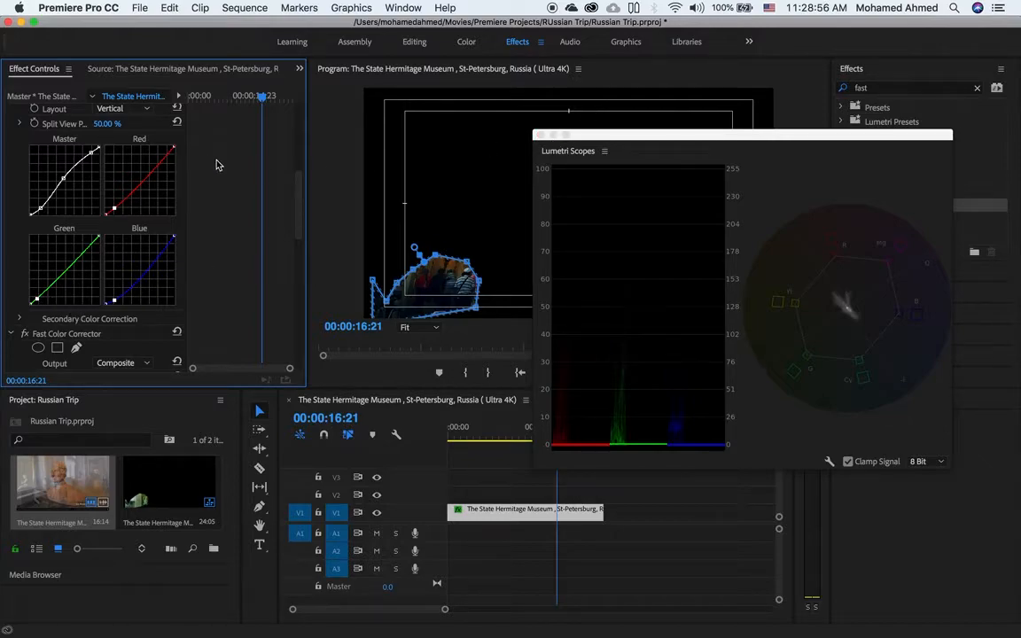
Step: Delete the opacity mask and move the playhead to 00:00:11:17 with the scopes clear of the preview
{"action": "scroll", "coordinate": [217, 165], "scroll_direction": "up", "scroll_amount": 10}
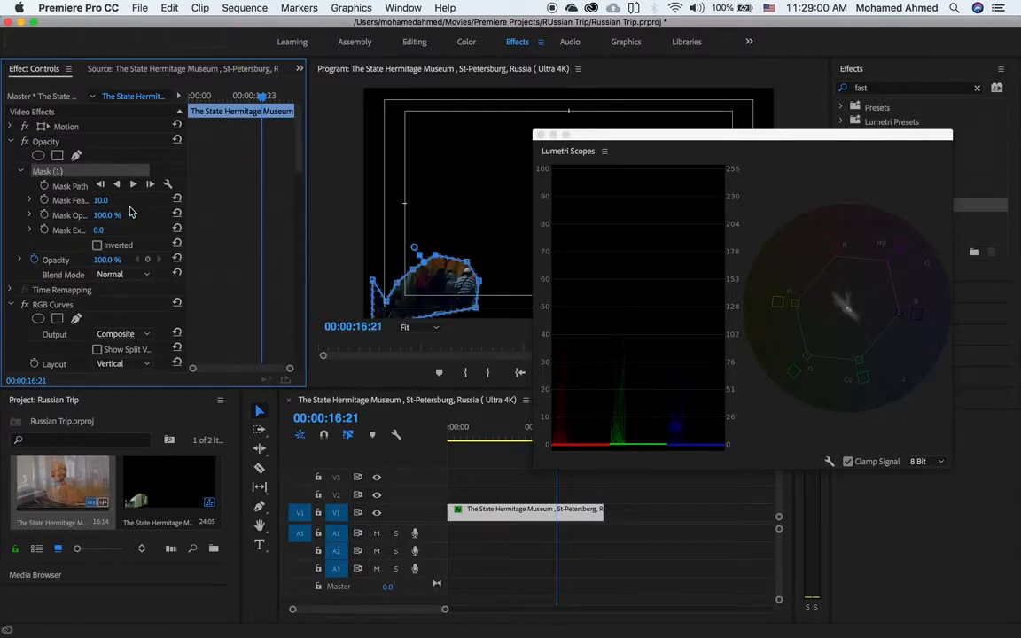
{"action": "key", "text": "Delete"}
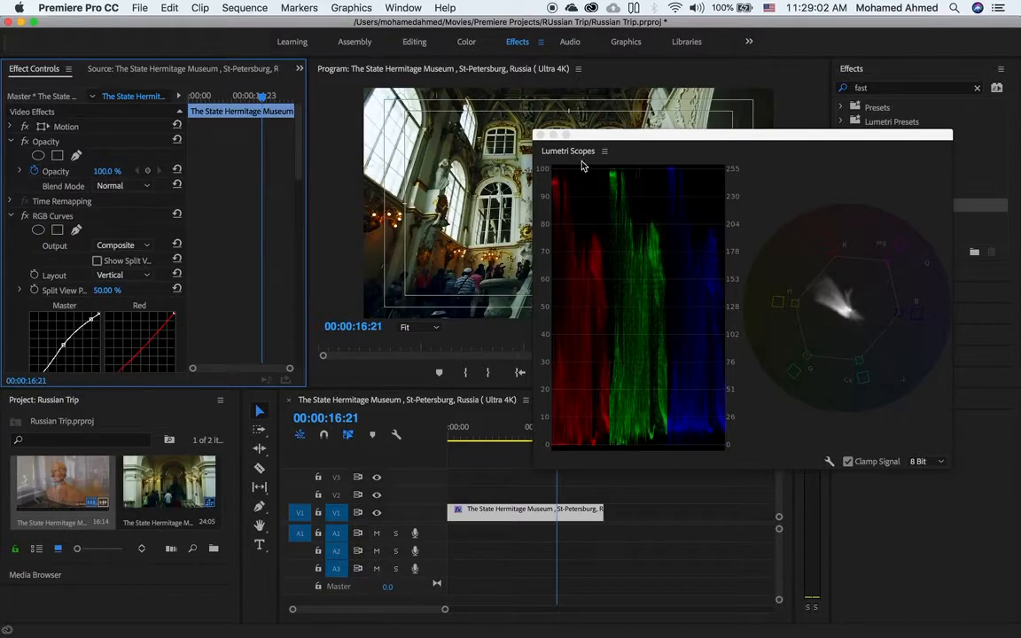
{"action": "left_click_drag", "start_coordinate": [623, 143], "coordinate": [820, 226]}
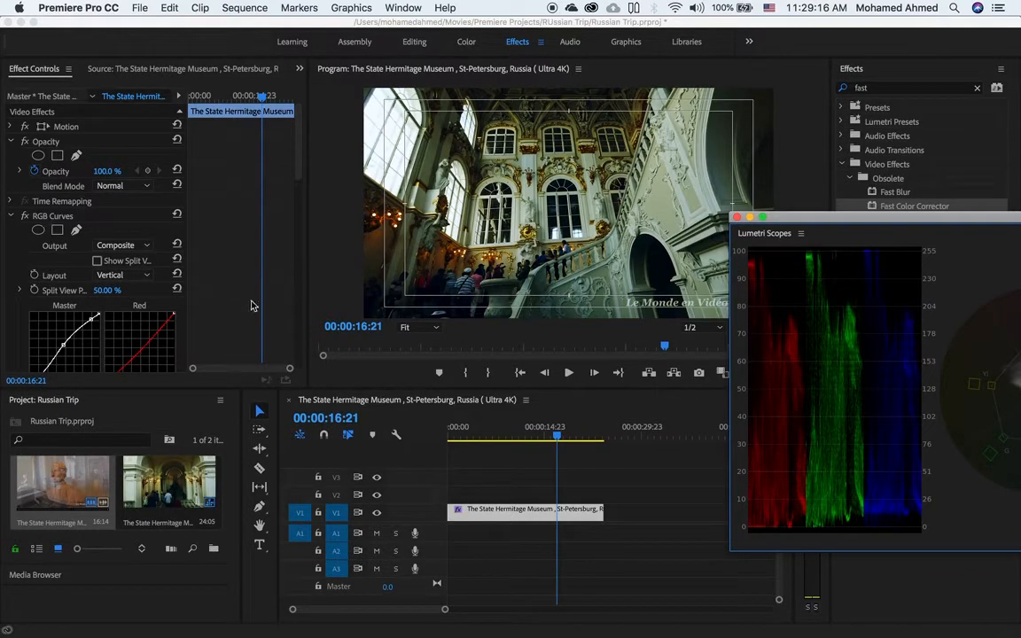
{"action": "left_click", "coordinate": [659, 352]}
{"action": "left_click_drag", "start_coordinate": [659, 352], "coordinate": [563, 376]}
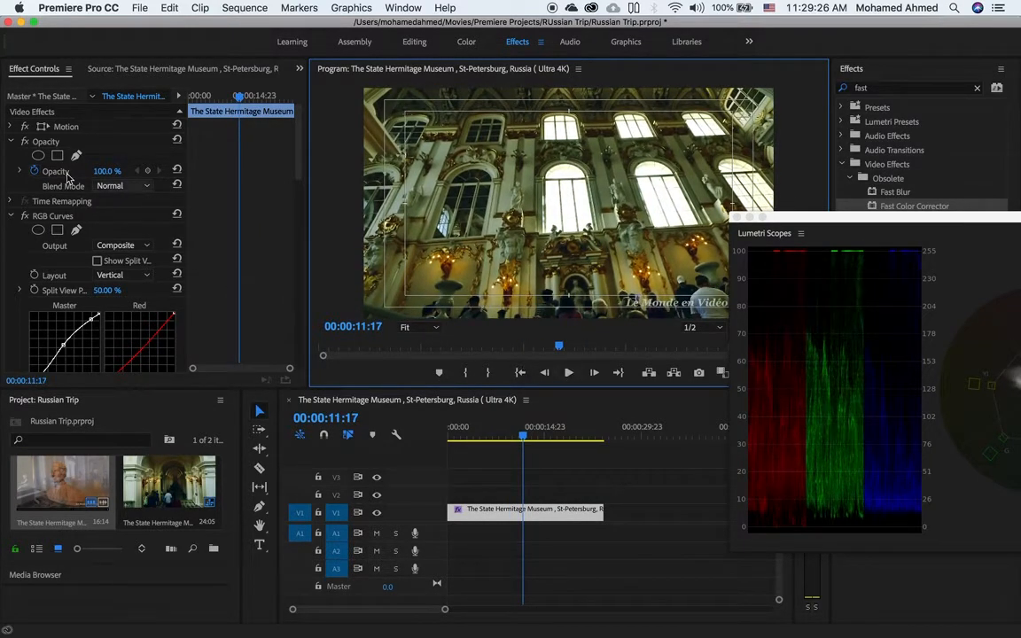
Step: Collapse the RGB Curves and Fast Color Corrector settings and toggle the Fast Color Corrector effect
{"action": "left_click", "coordinate": [11, 217]}
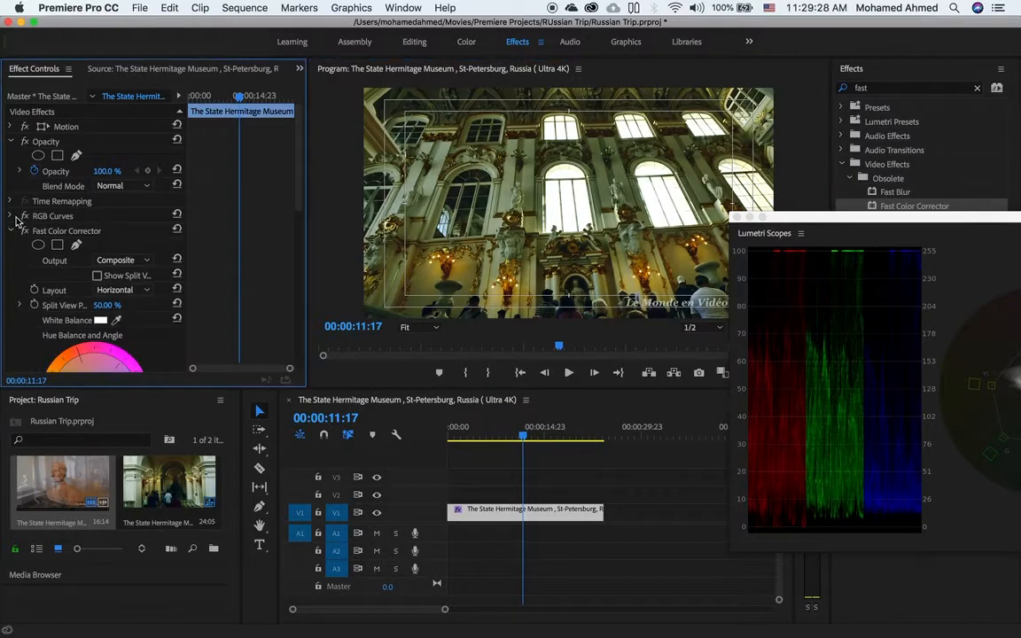
{"action": "left_click", "coordinate": [11, 231]}
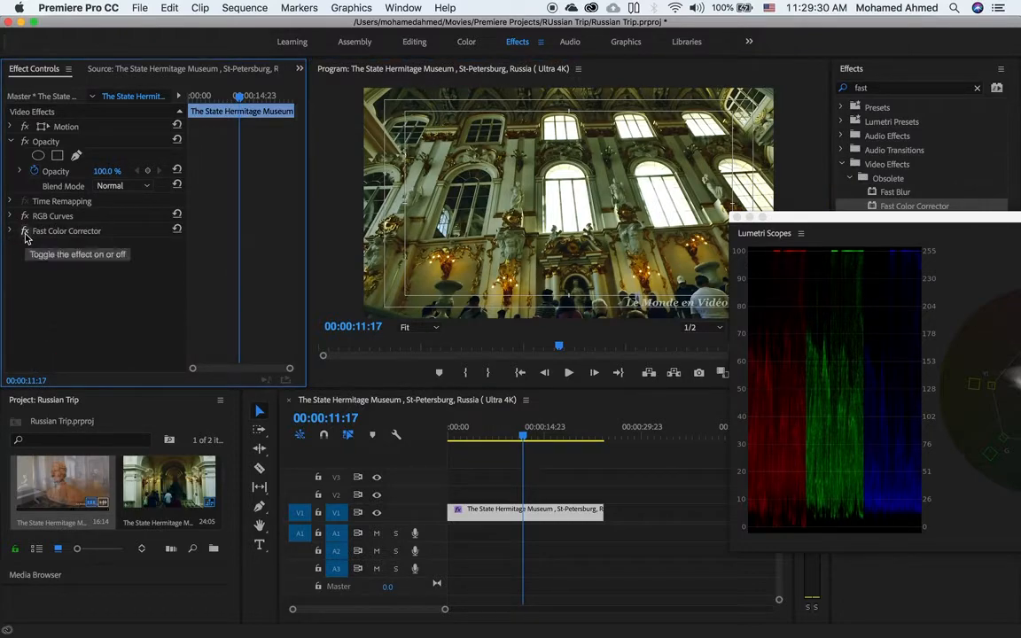
{"action": "left_click", "coordinate": [25, 232]}
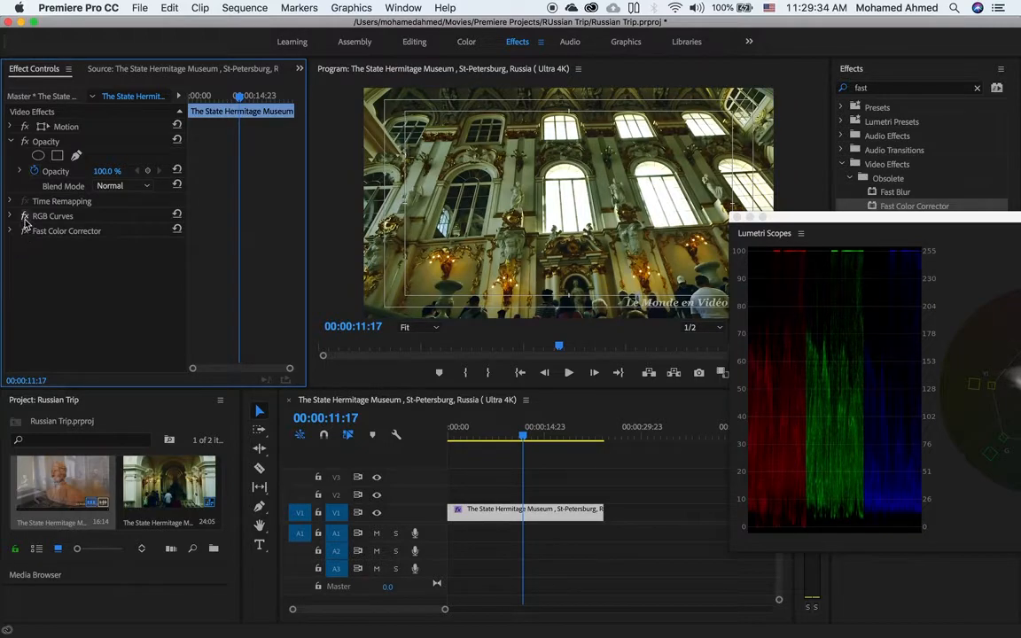
Step: Compare the clip with RGB Curves disabled and enabled at 00:00:11:17 and 00:00:17:16, with the effect's settings expanded
{"action": "left_click", "coordinate": [25, 216]}
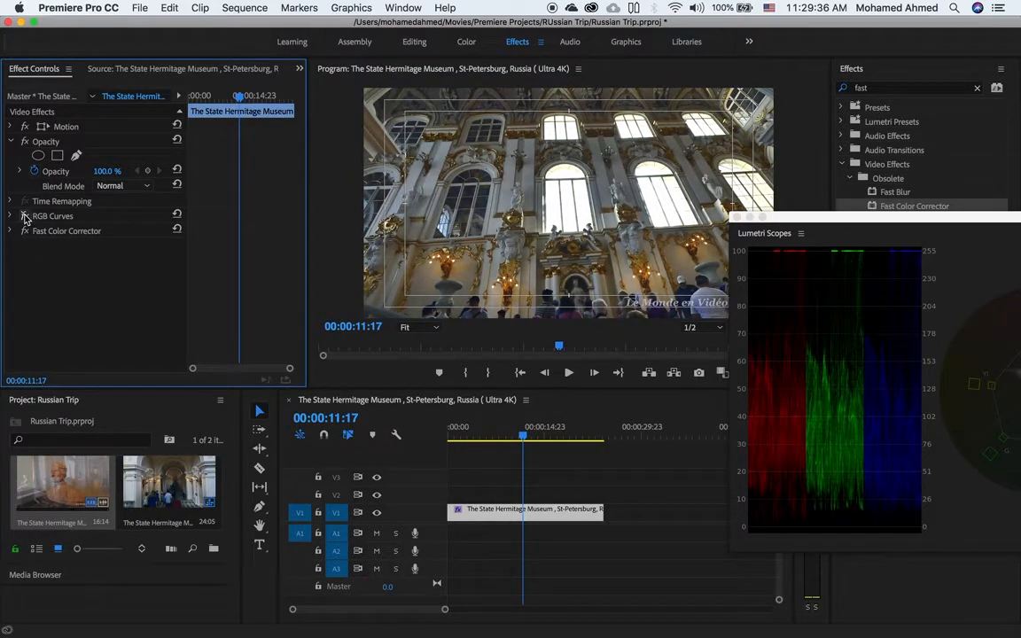
{"action": "left_click", "coordinate": [25, 216]}
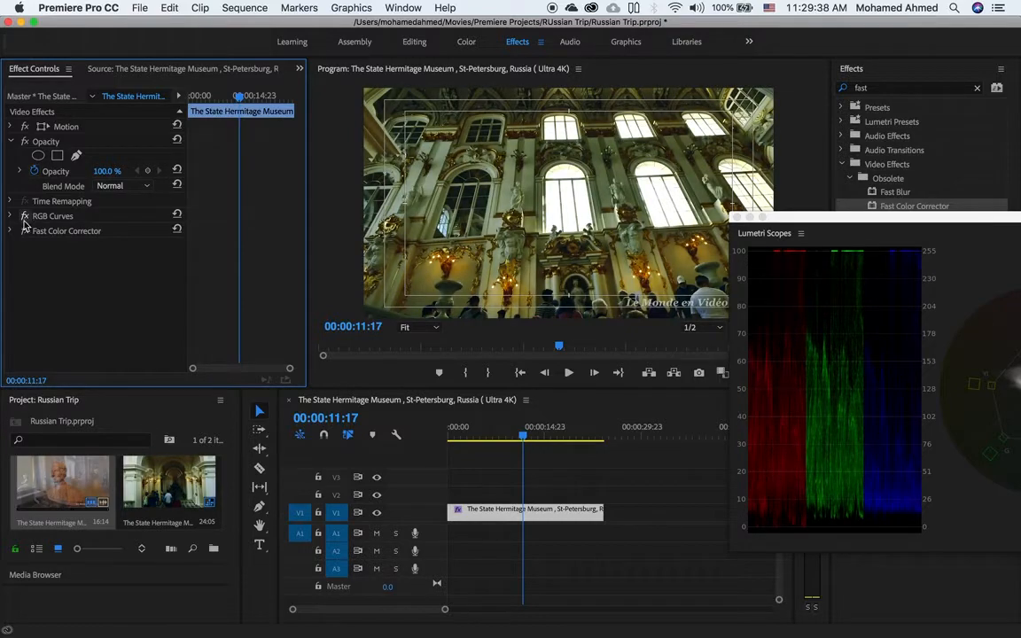
{"action": "left_click", "coordinate": [11, 217]}
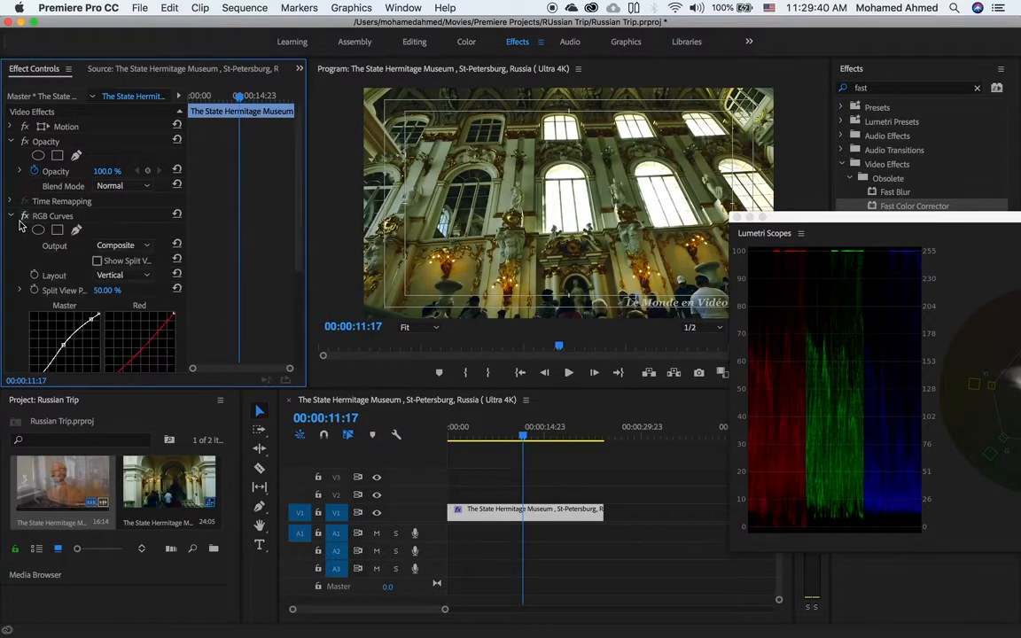
{"action": "left_click_drag", "start_coordinate": [558, 346], "coordinate": [679, 354]}
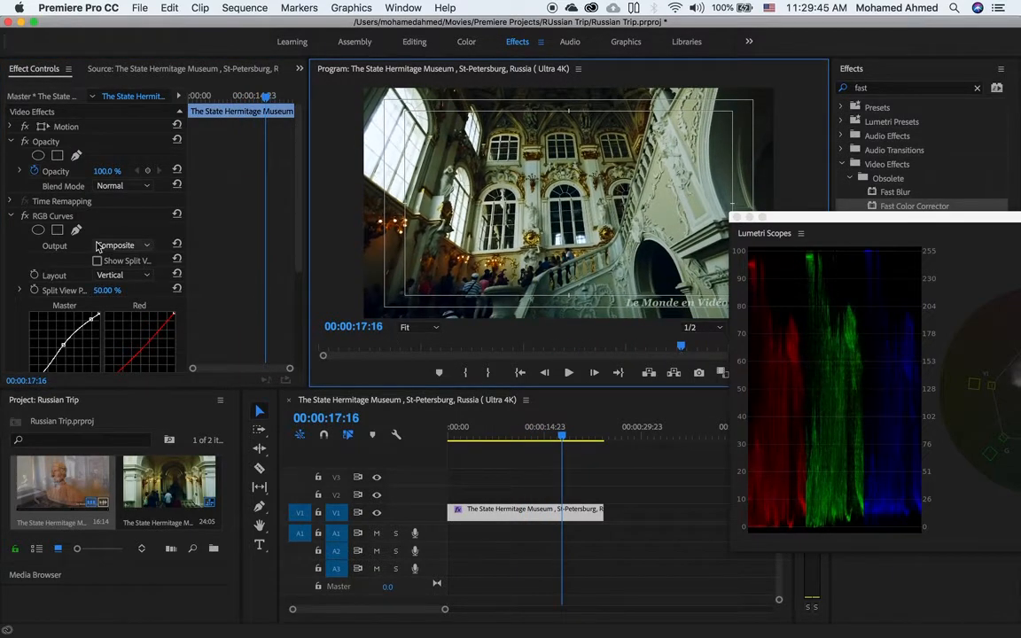
{"action": "left_click", "coordinate": [25, 216]}
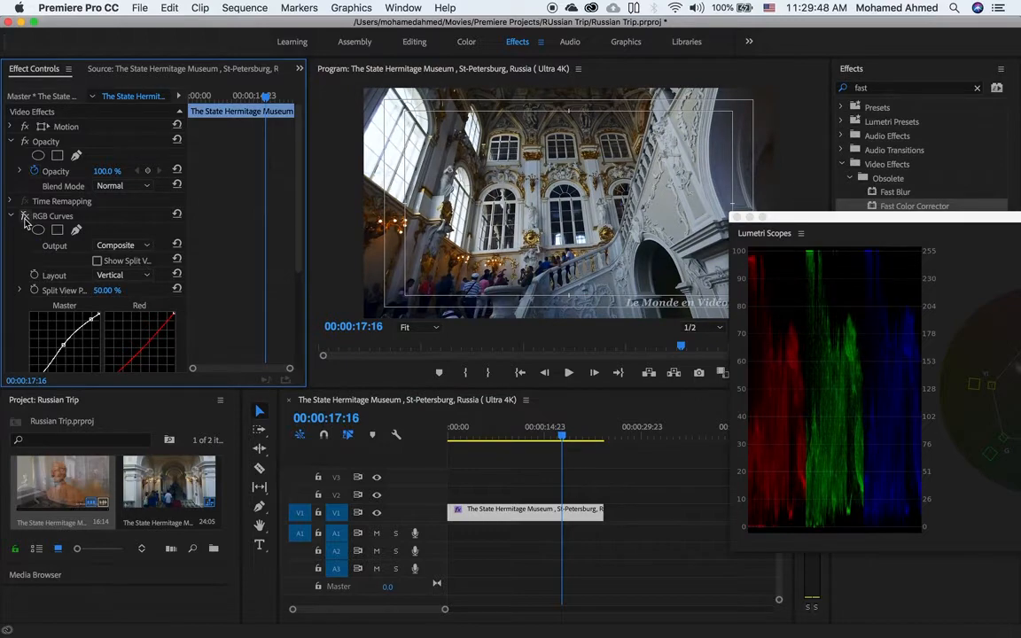
{"action": "left_click", "coordinate": [25, 217]}
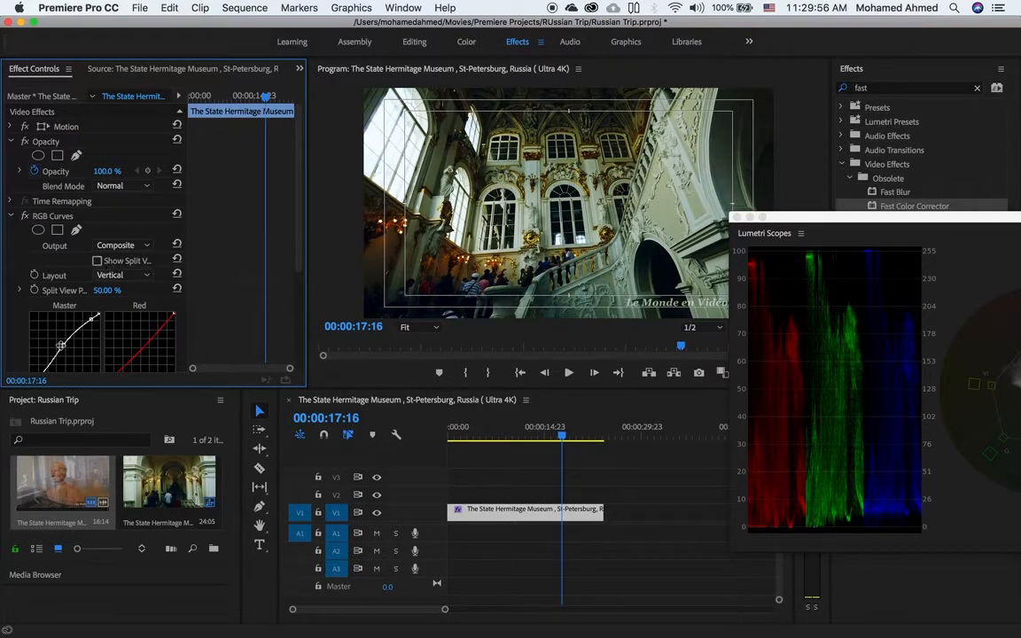
Step: Try a lower midpoint on the Master curve of RGB Curves and bring the vectorscope into view to check it
{"action": "scroll", "coordinate": [60, 345], "scroll_direction": "down", "scroll_amount": 2}
{"action": "mouse_move", "coordinate": [61, 301]}
{"action": "left_mouse_down"}
{"action": "mouse_move", "coordinate": [58, 275]}
{"action": "mouse_move", "coordinate": [64, 308]}
{"action": "left_mouse_up"}
{"action": "left_click_drag", "start_coordinate": [864, 227], "coordinate": [740, 201]}
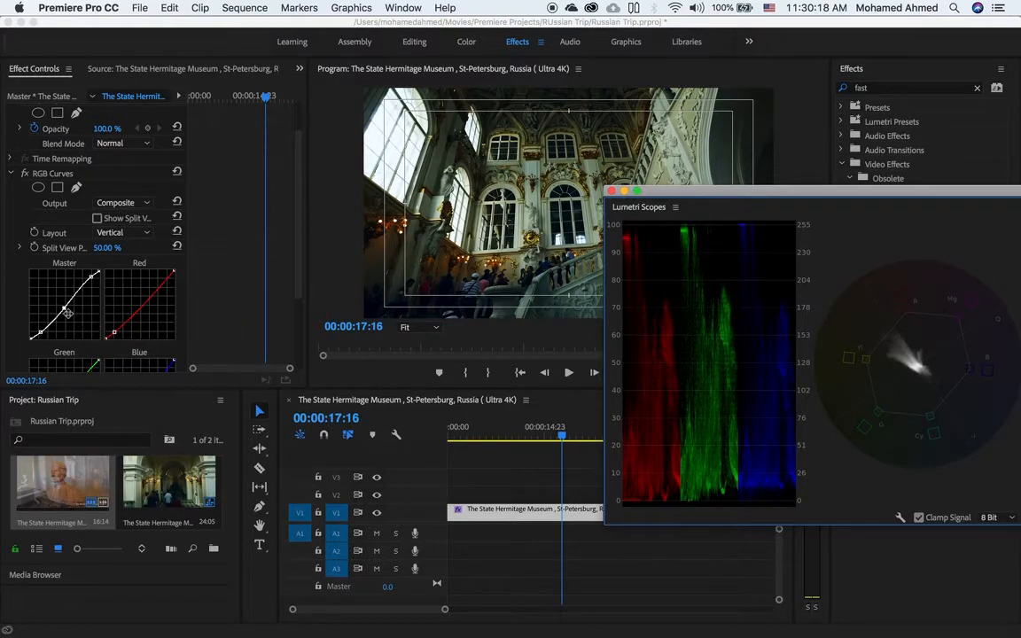
Step: Remove the midtone, highlight and shadow points from the Master curve to restore a straight diagonal
{"action": "left_click_drag", "start_coordinate": [65, 310], "coordinate": [121, 354]}
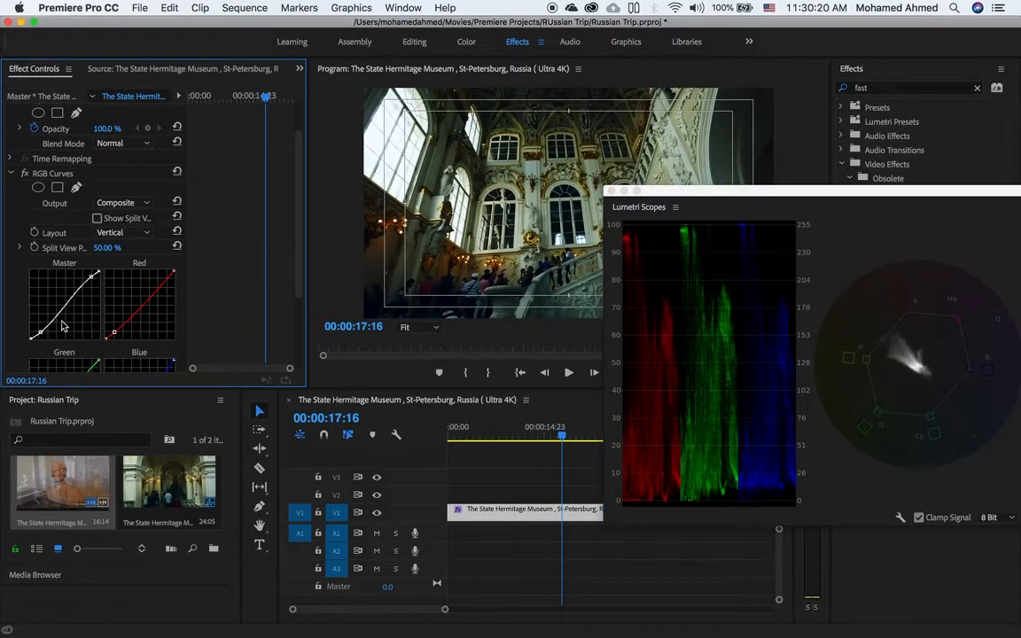
{"action": "left_click", "coordinate": [92, 280]}
{"action": "left_click_drag", "start_coordinate": [65, 306], "coordinate": [191, 415]}
{"action": "left_click_drag", "start_coordinate": [97, 298], "coordinate": [84, 251]}
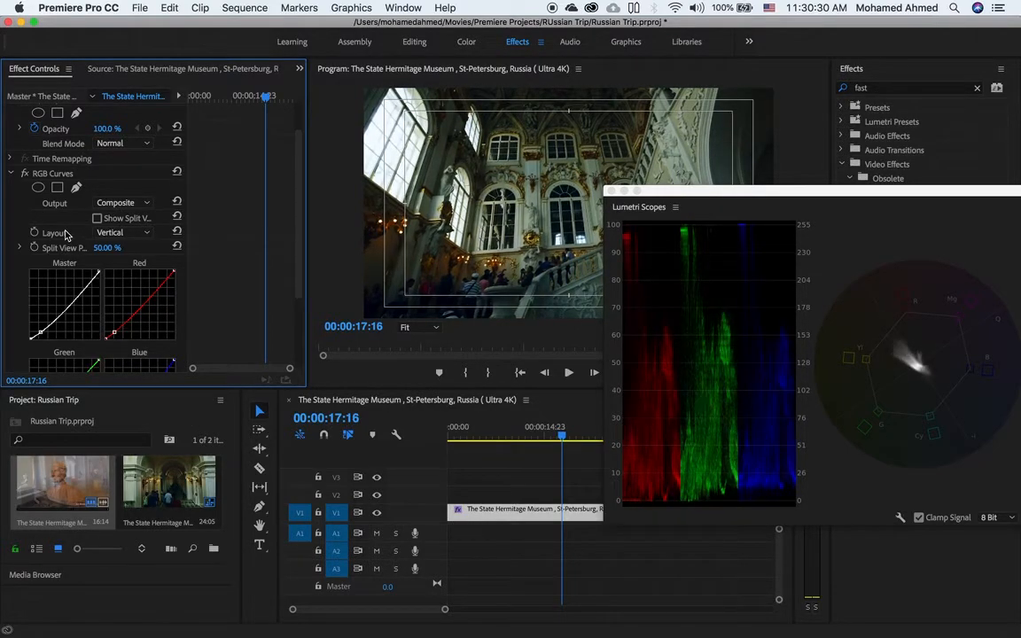
{"action": "left_click_drag", "start_coordinate": [39, 334], "coordinate": [229, 359]}
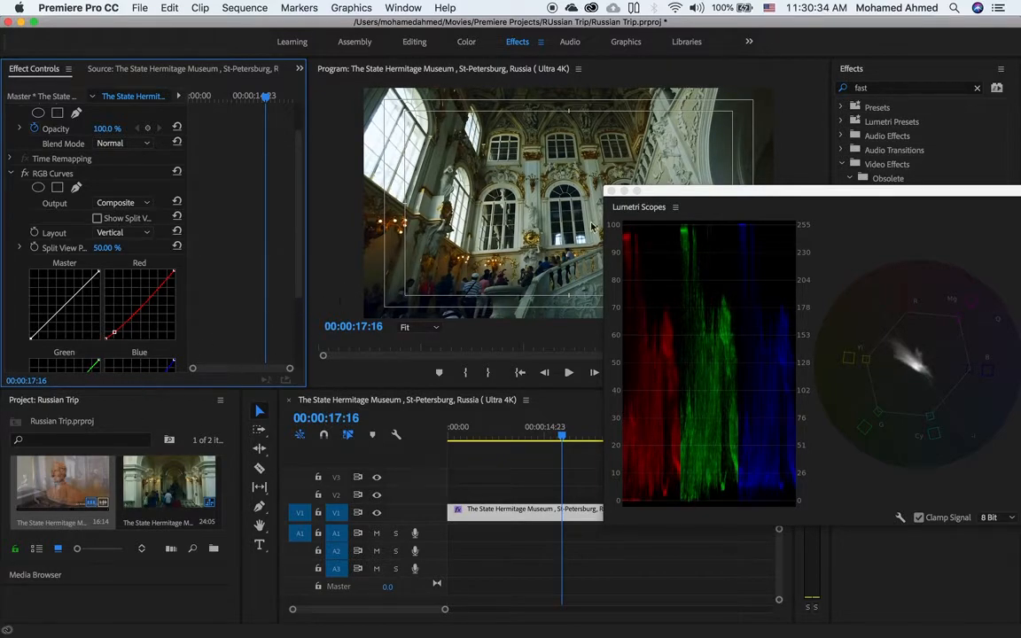
Step: Move the scopes clear of the preview and shift the Master curve's white point slightly inward along the upper edge
{"action": "left_click", "coordinate": [672, 197]}
{"action": "left_click_drag", "start_coordinate": [671, 197], "coordinate": [804, 212]}
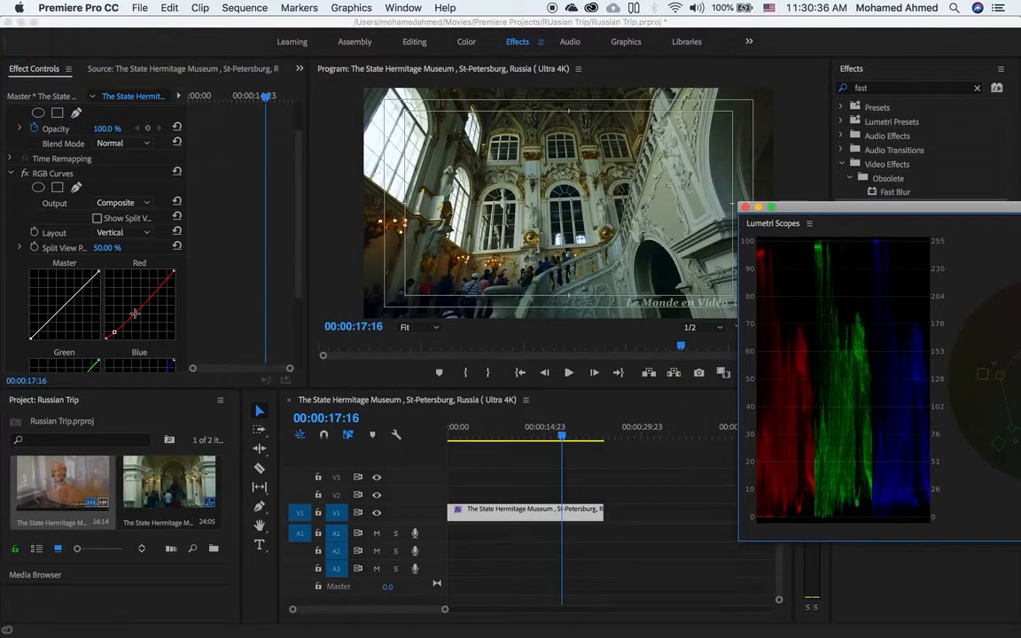
{"action": "left_click_drag", "start_coordinate": [99, 271], "coordinate": [96, 270]}
{"action": "left_click_drag", "start_coordinate": [31, 339], "coordinate": [20, 335]}
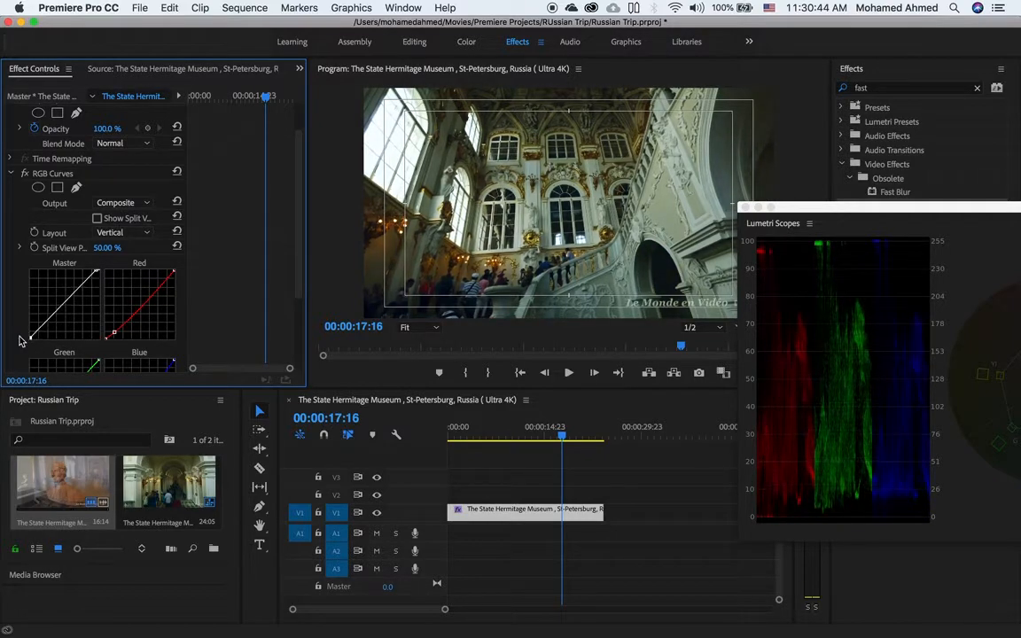
{"action": "left_click_drag", "start_coordinate": [96, 273], "coordinate": [98, 266]}
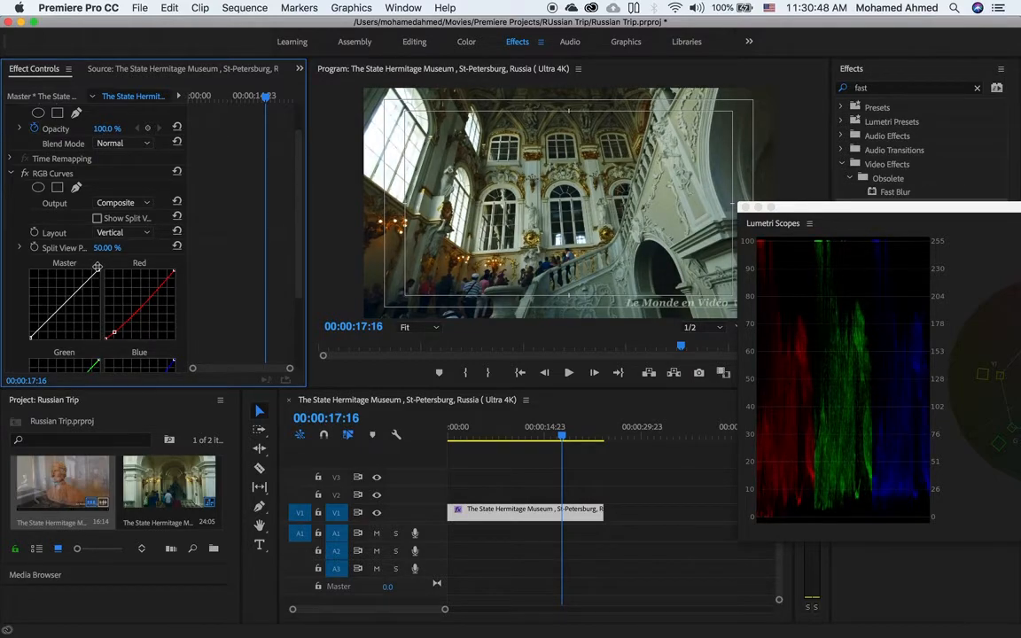
Step: Try a Master curve midpoint slightly below the diagonal, check it at 00:00:17:21 and remove the point
{"action": "left_click_drag", "start_coordinate": [62, 307], "coordinate": [66, 307]}
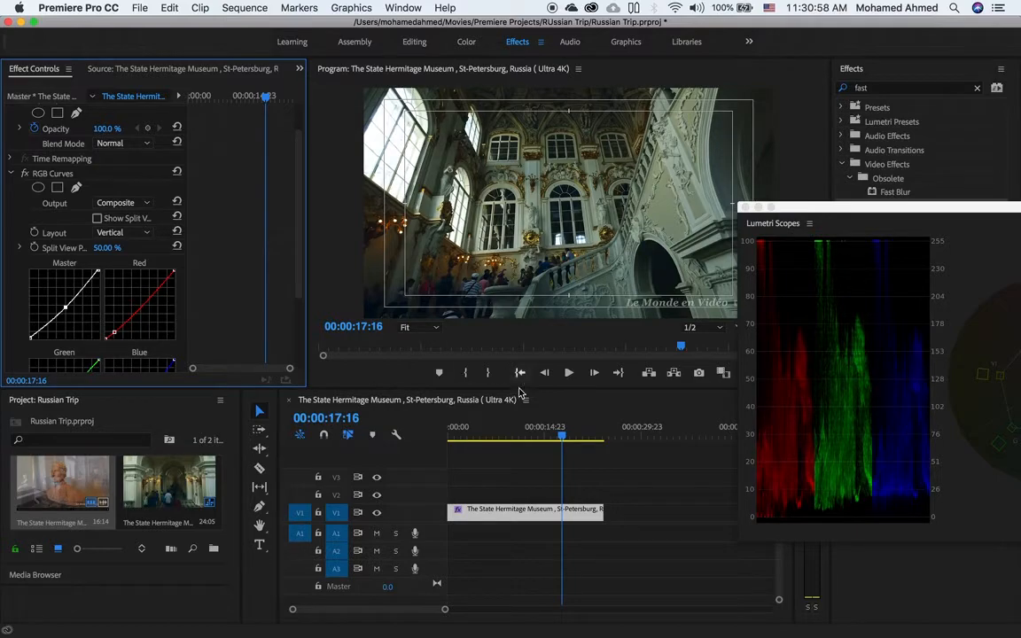
{"action": "left_click", "coordinate": [534, 433]}
{"action": "left_click_drag", "start_coordinate": [535, 433], "coordinate": [565, 429]}
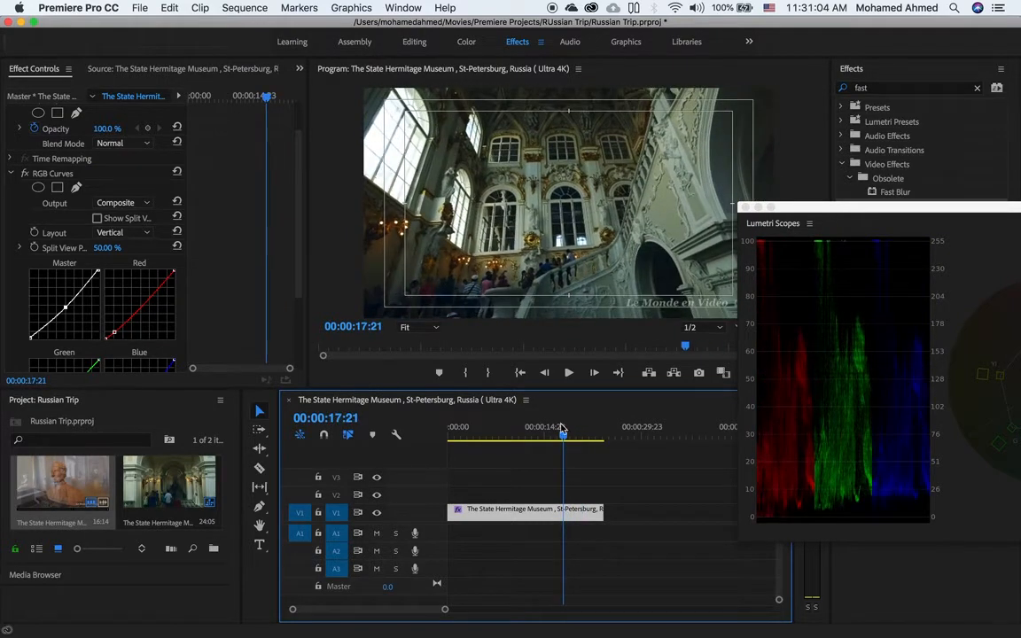
{"action": "left_click", "coordinate": [66, 308]}
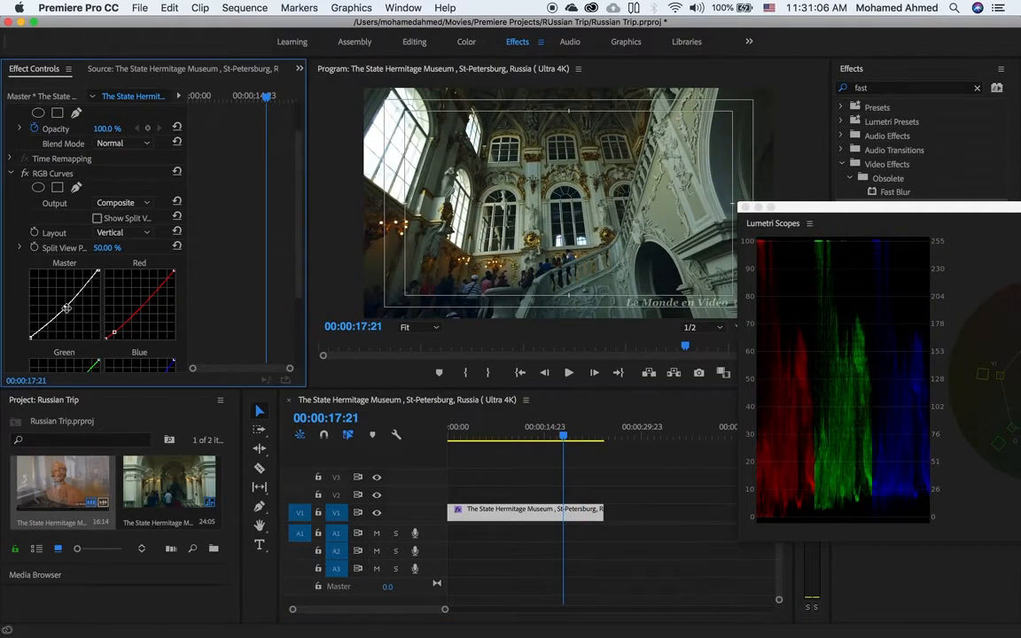
{"action": "left_click_drag", "start_coordinate": [65, 307], "coordinate": [23, 296]}
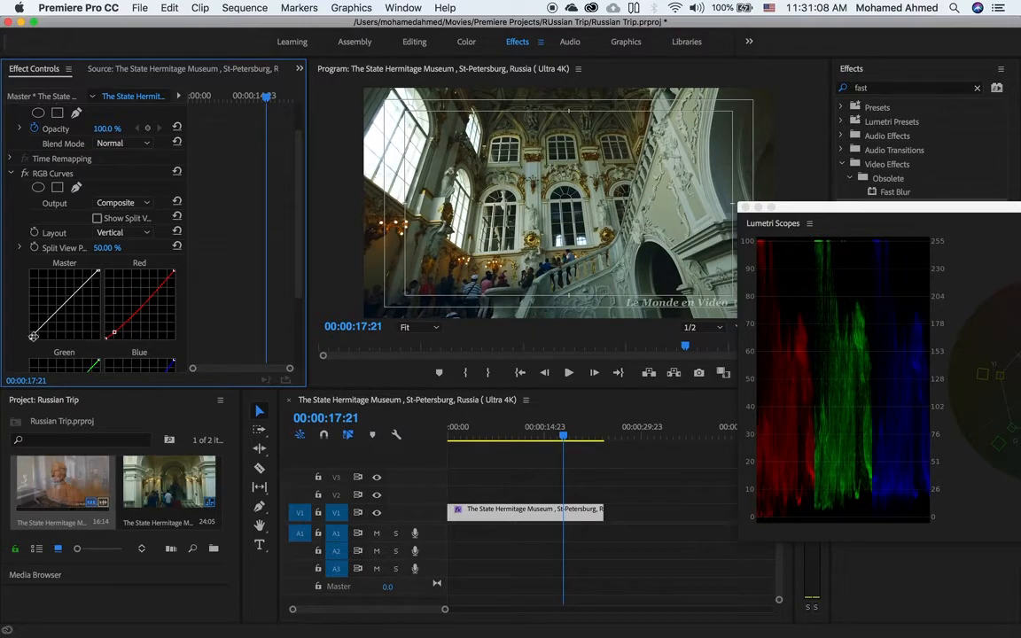
Step: Shift the Master curve's black point slightly inward along the baseline and check the full scopes at 00:00:10:02
{"action": "left_click_drag", "start_coordinate": [32, 339], "coordinate": [32, 338]}
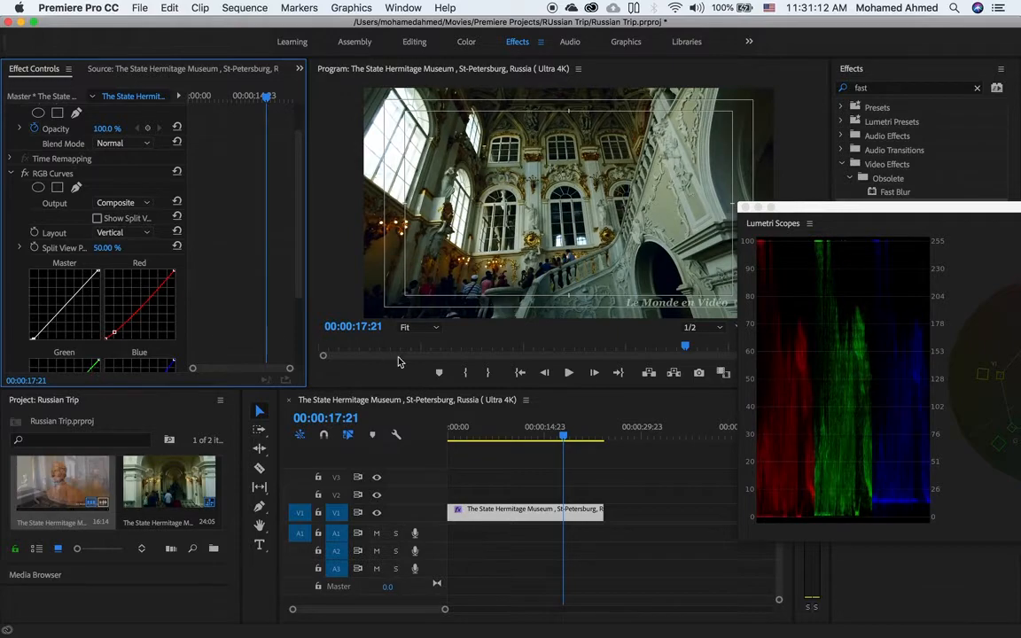
{"action": "left_click_drag", "start_coordinate": [564, 443], "coordinate": [512, 453]}
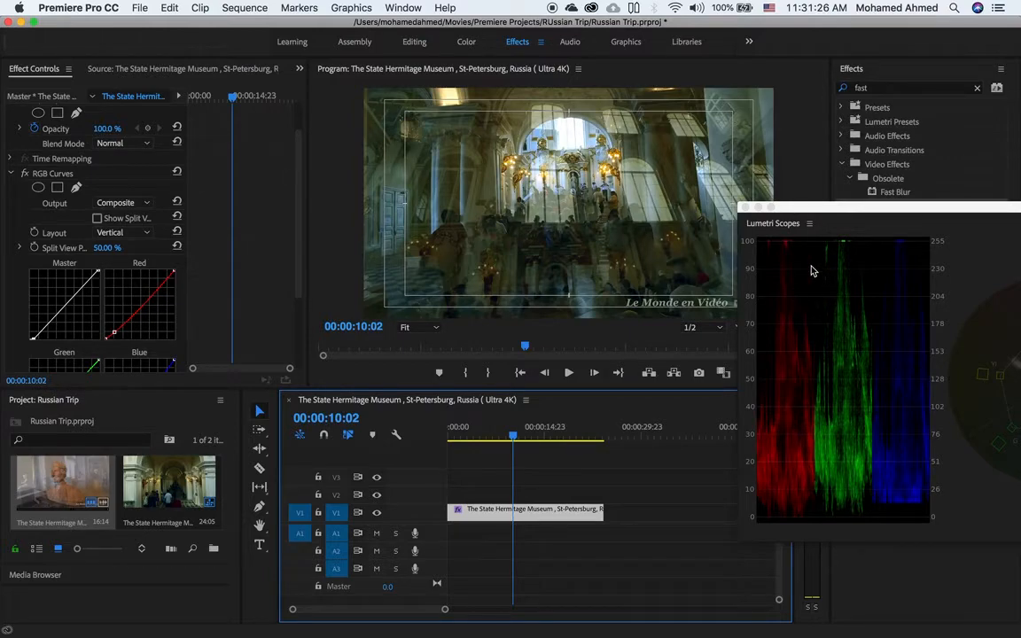
{"action": "left_click_drag", "start_coordinate": [959, 210], "coordinate": [768, 197]}
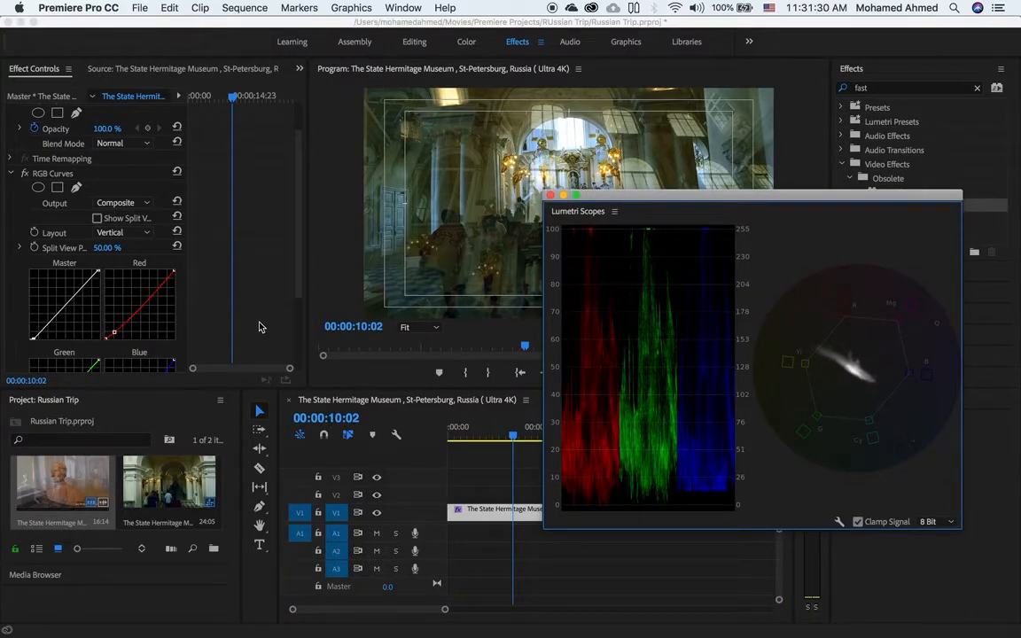
Step: Collapse the RGB Curves settings and expand Fast Color Corrector to its Hue Balance and Angle controls
{"action": "scroll", "coordinate": [212, 300], "scroll_direction": "down", "scroll_amount": 4}
{"action": "scroll", "coordinate": [213, 300], "scroll_direction": "up", "scroll_amount": 5}
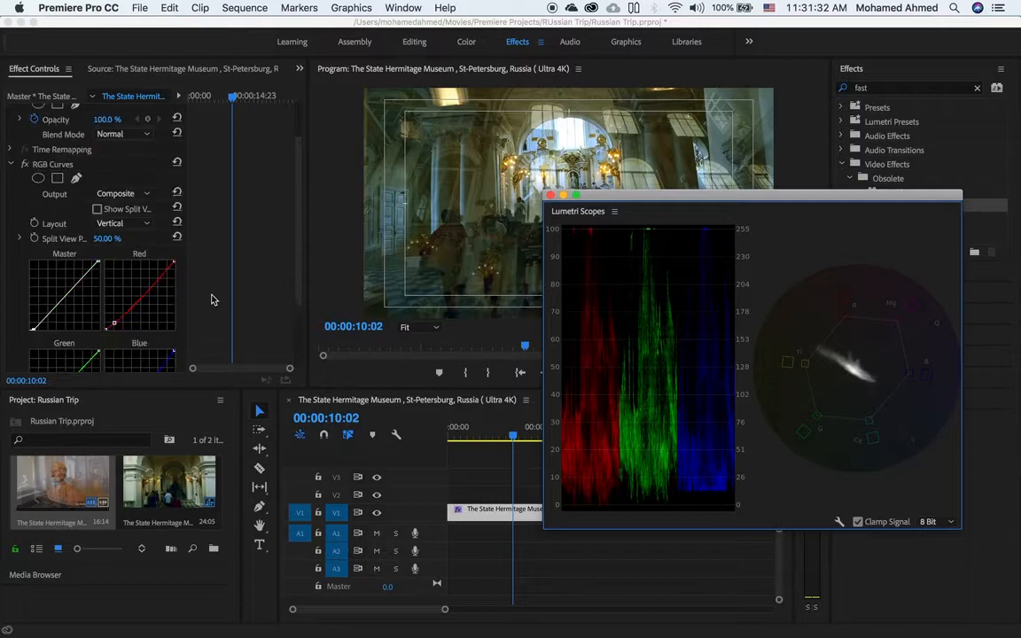
{"action": "left_click", "coordinate": [12, 215]}
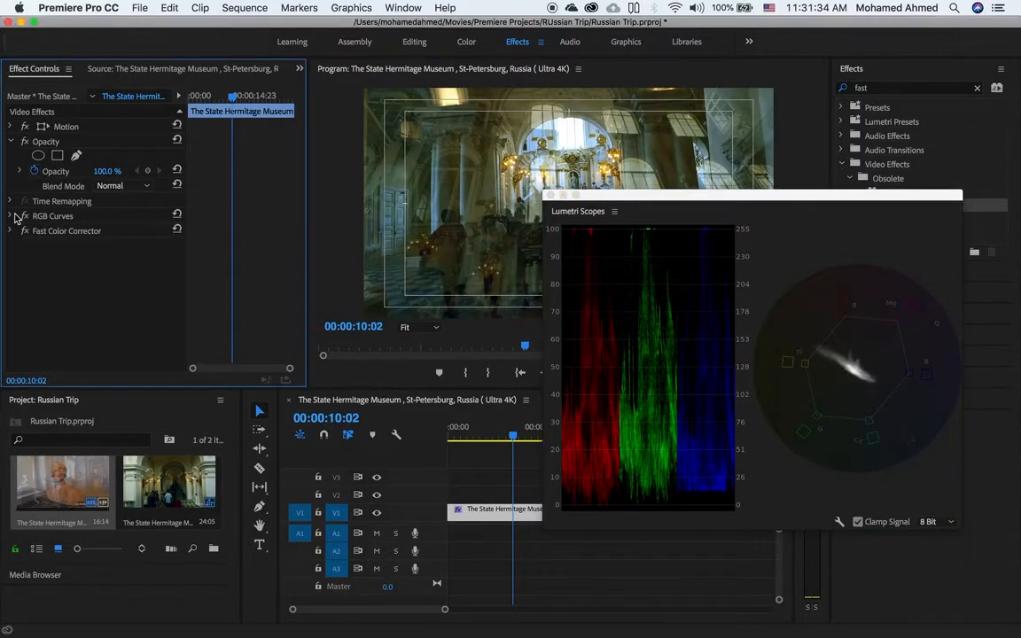
{"action": "left_click", "coordinate": [11, 231]}
{"action": "left_click", "coordinate": [11, 230]}
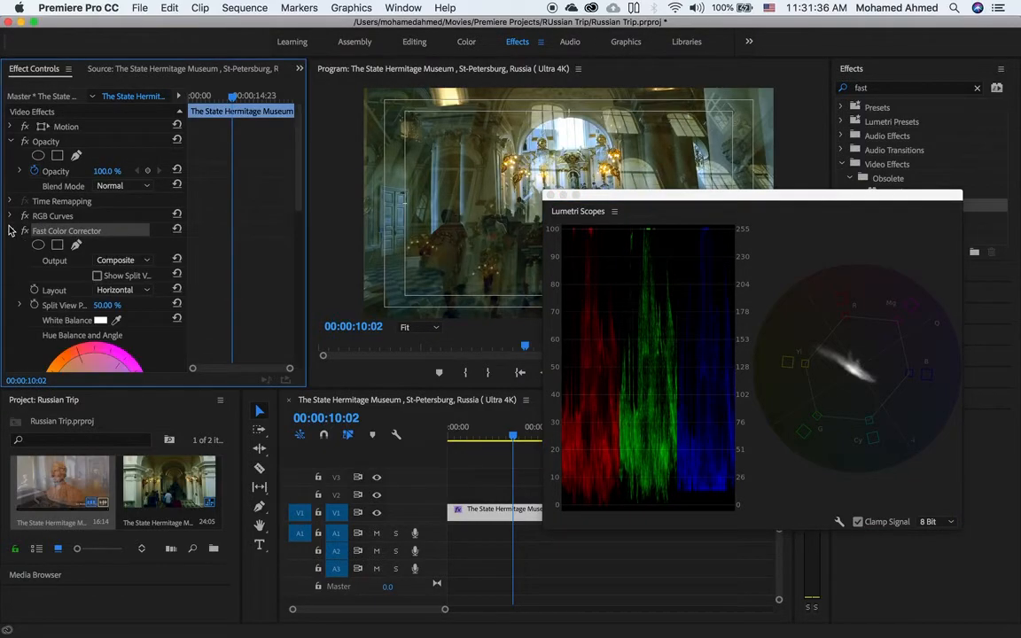
{"action": "scroll", "coordinate": [88, 266], "scroll_direction": "down", "scroll_amount": 8}
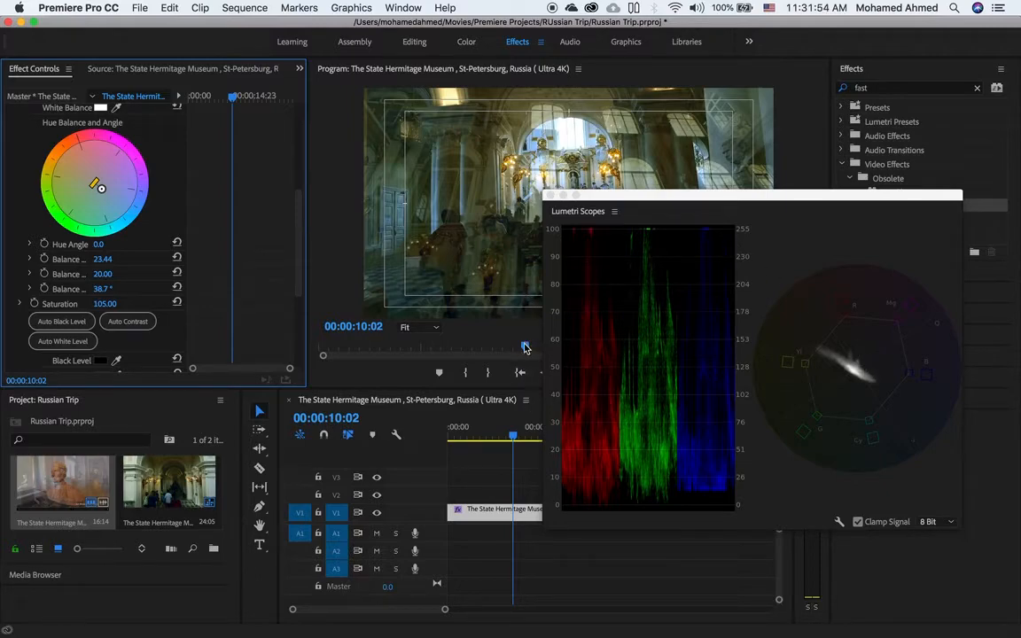
Step: Move the playhead to 00:00:13:09 and place the Lumetri Scopes window below most of the preview
{"action": "left_click_drag", "start_coordinate": [525, 346], "coordinate": [593, 384]}
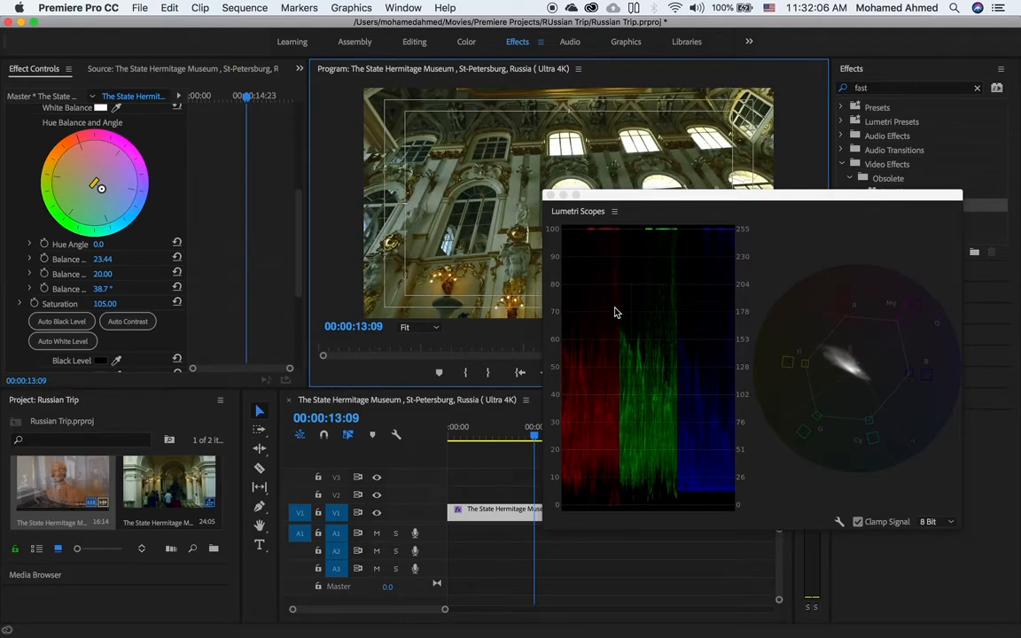
{"action": "left_click_drag", "start_coordinate": [646, 202], "coordinate": [721, 218]}
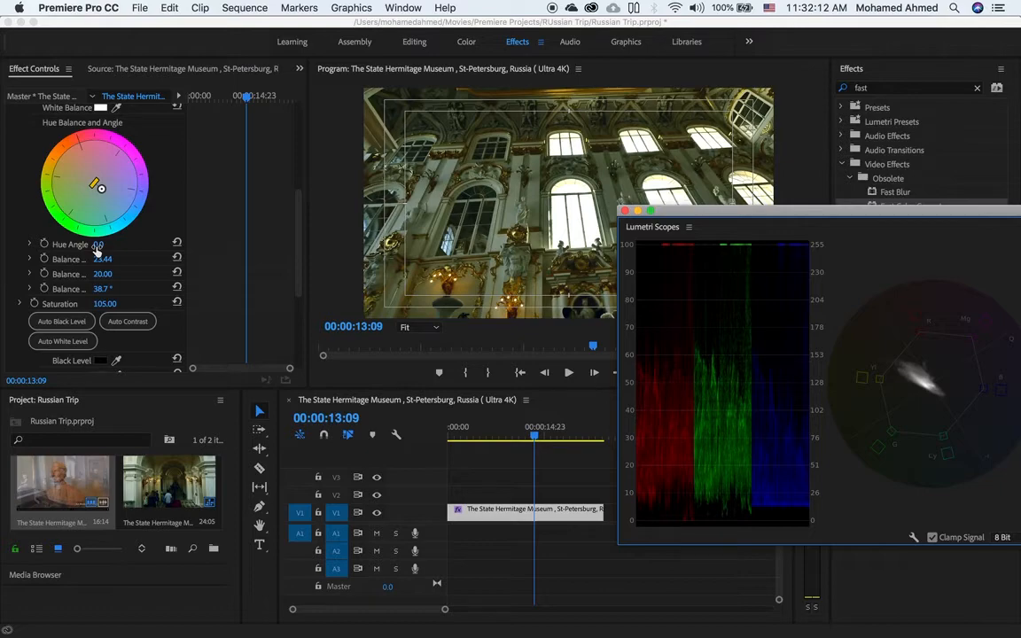
{"action": "left_click_drag", "start_coordinate": [712, 219], "coordinate": [703, 312]}
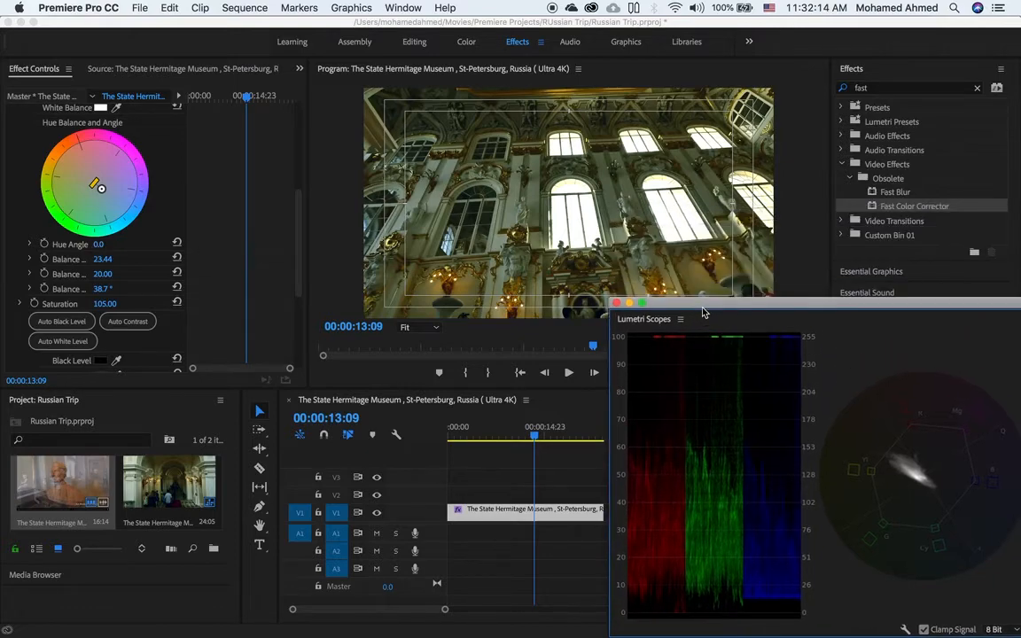
Step: Try a Fast Color Corrector Hue Angle of 2.0° and set it back to 0
{"action": "left_click", "coordinate": [115, 243]}
{"action": "left_click", "coordinate": [147, 242]}
{"action": "left_click_drag", "start_coordinate": [102, 243], "coordinate": [352, 243]}
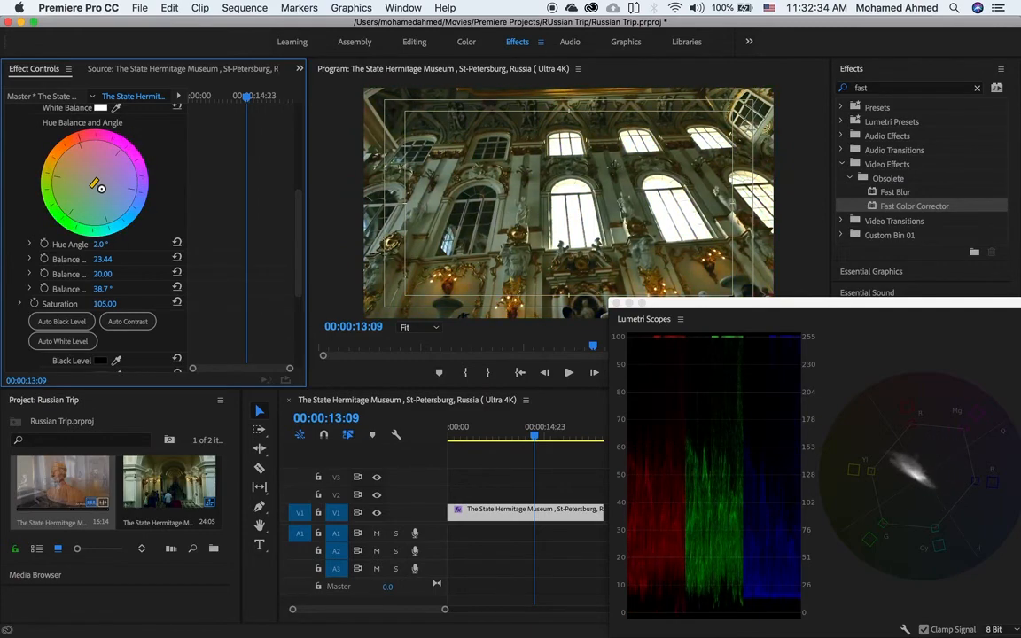
{"action": "left_click", "coordinate": [102, 244]}
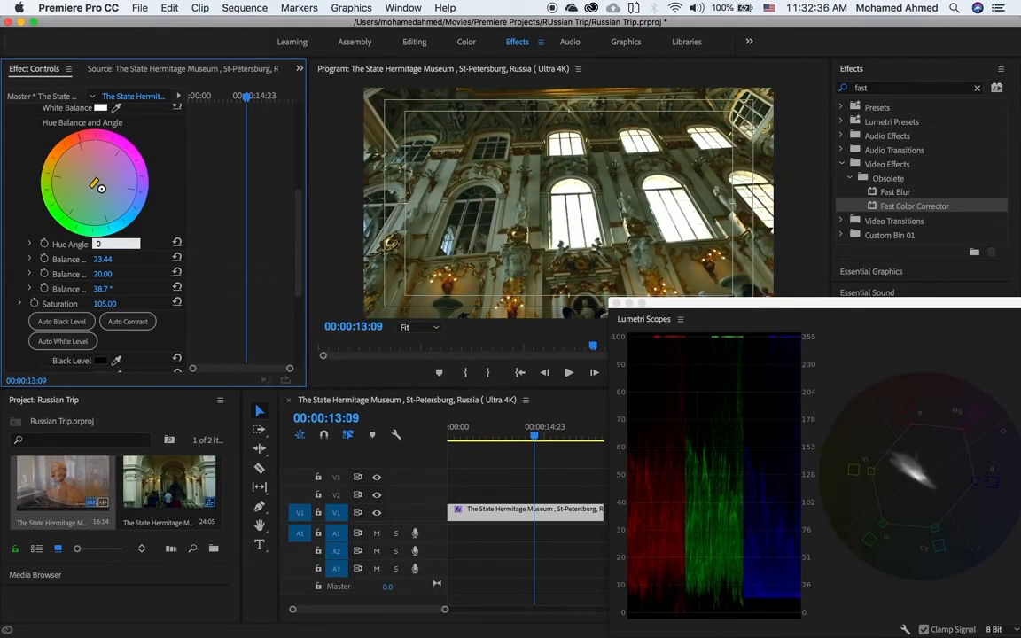
{"action": "key", "text": "Return"}
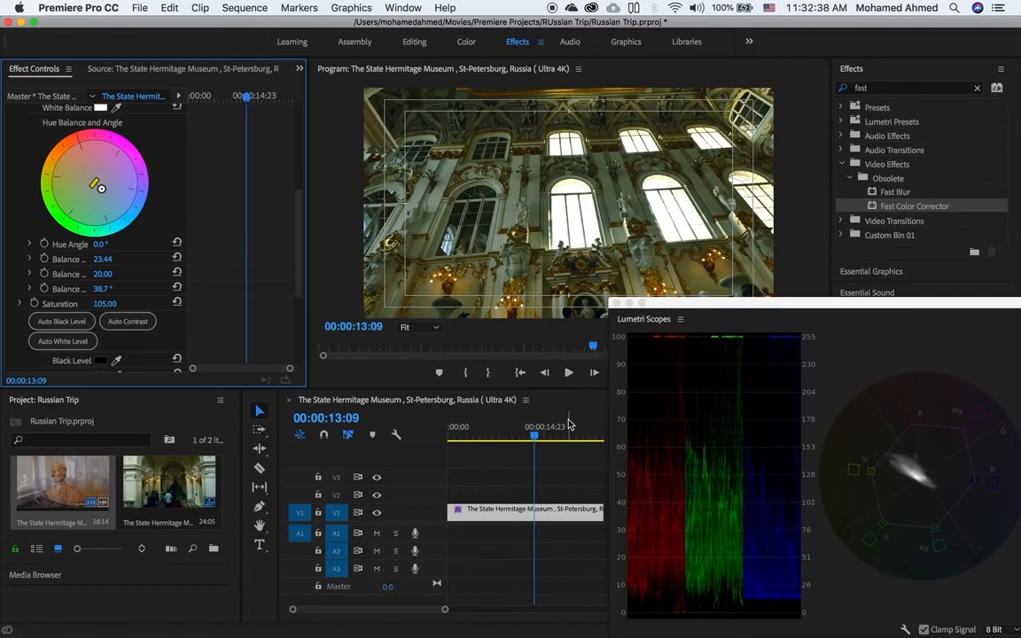